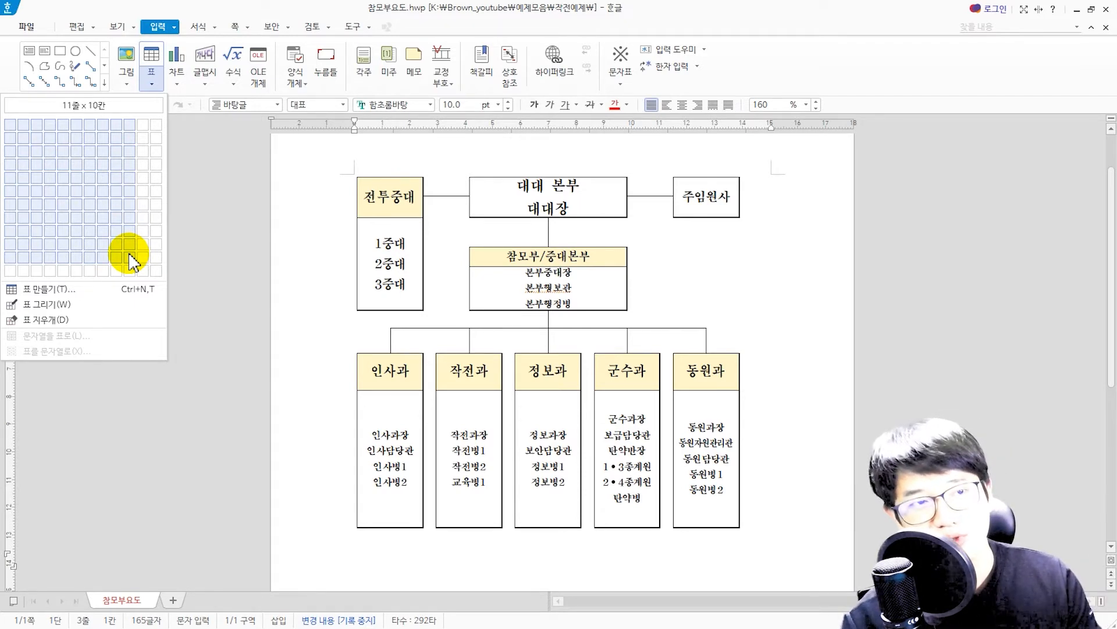
click(357, 252)
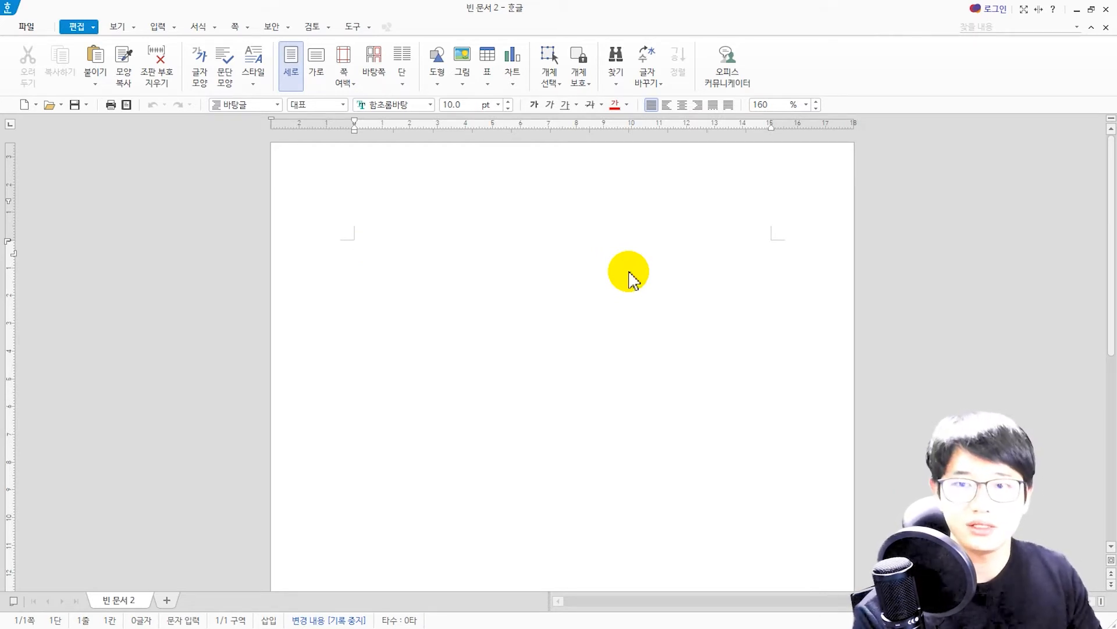
- Insert a table with 3 rows and 2 columns, treated as a character (글자처럼 취급)
key(ctrl+n)
key(t)
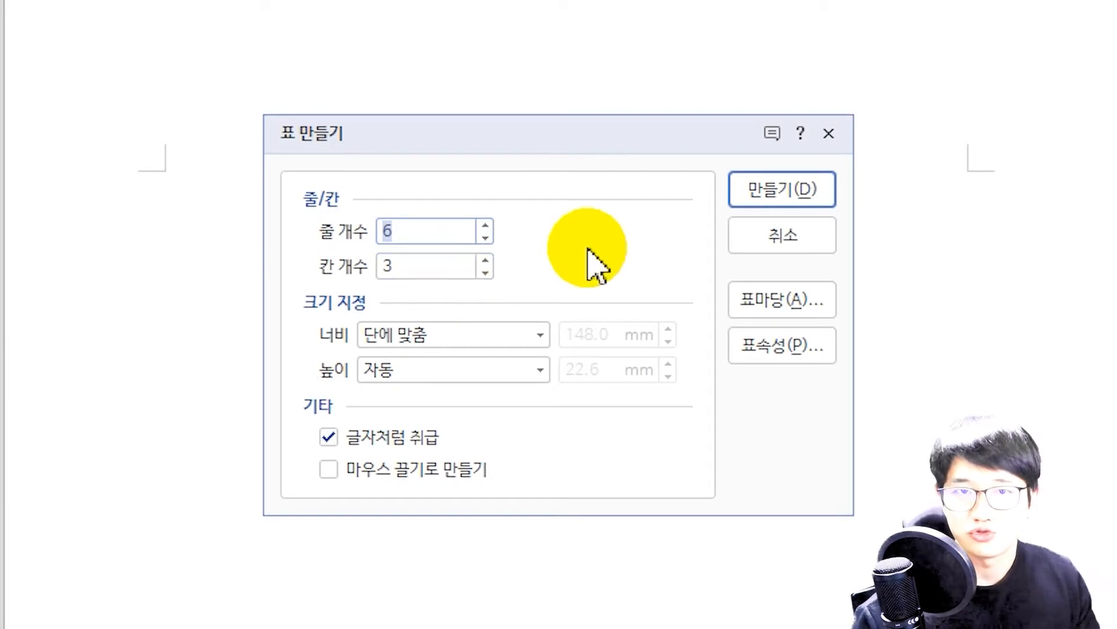
text(3)
key(Tab)
text(2)
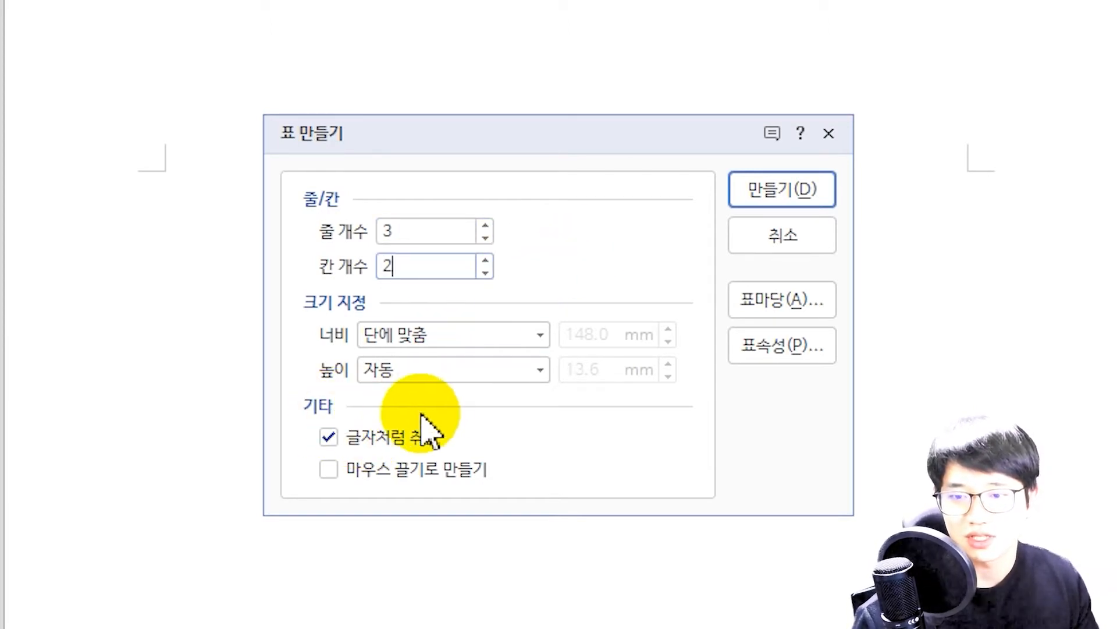
key(alt+t)
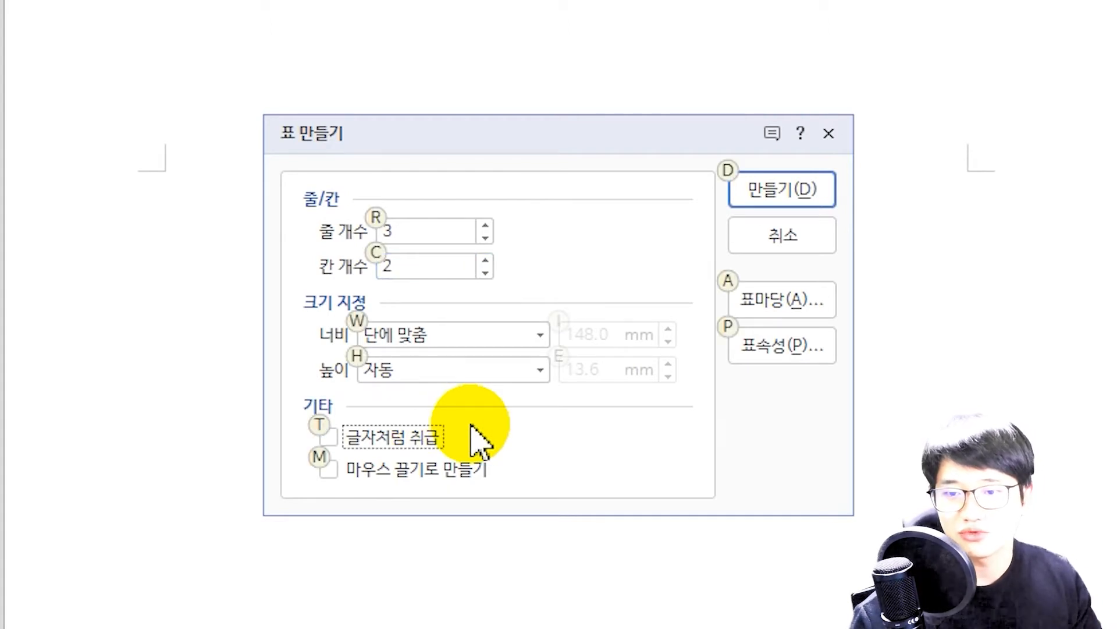
key(alt+t)
key(alt+t)
key(alt+t)
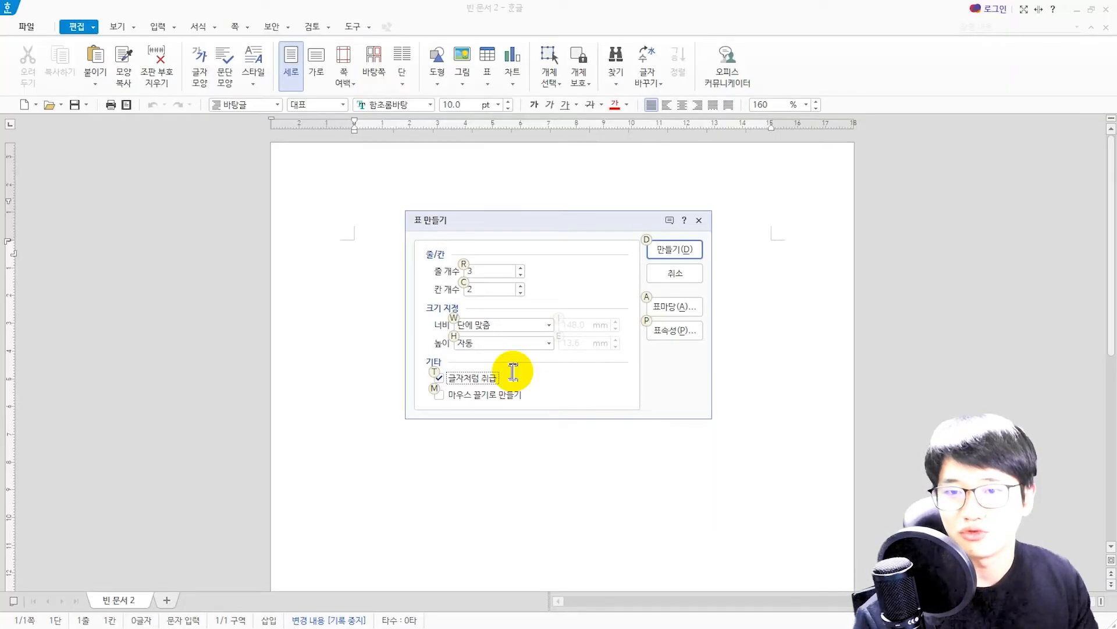
key(Return)
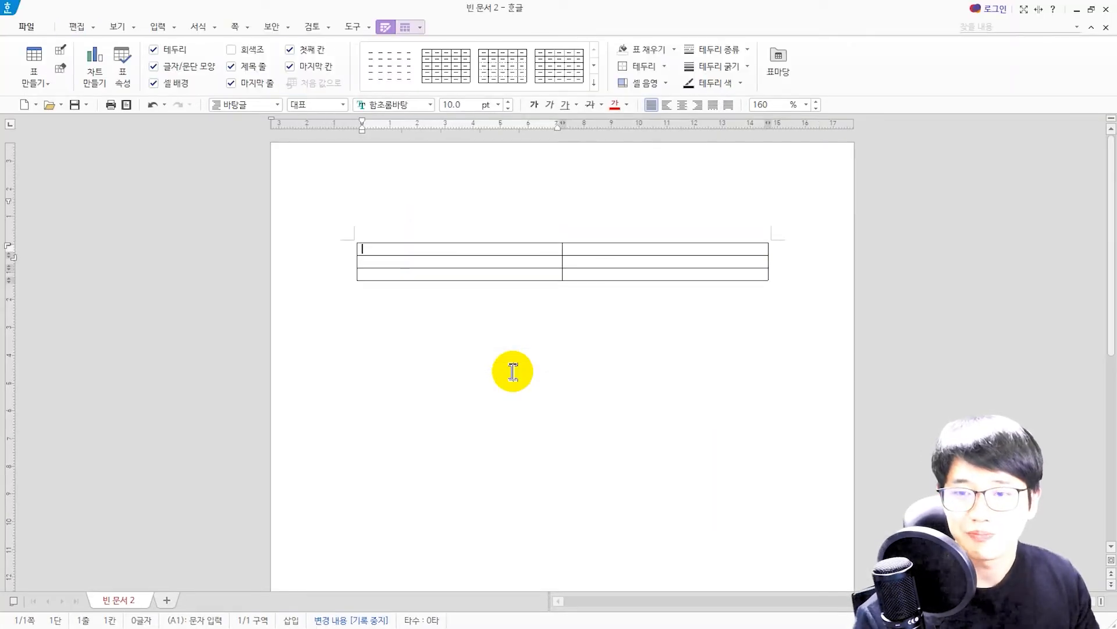
- Select the table's first cell and step the cell selection around the other cells back to it
key(Hangul)
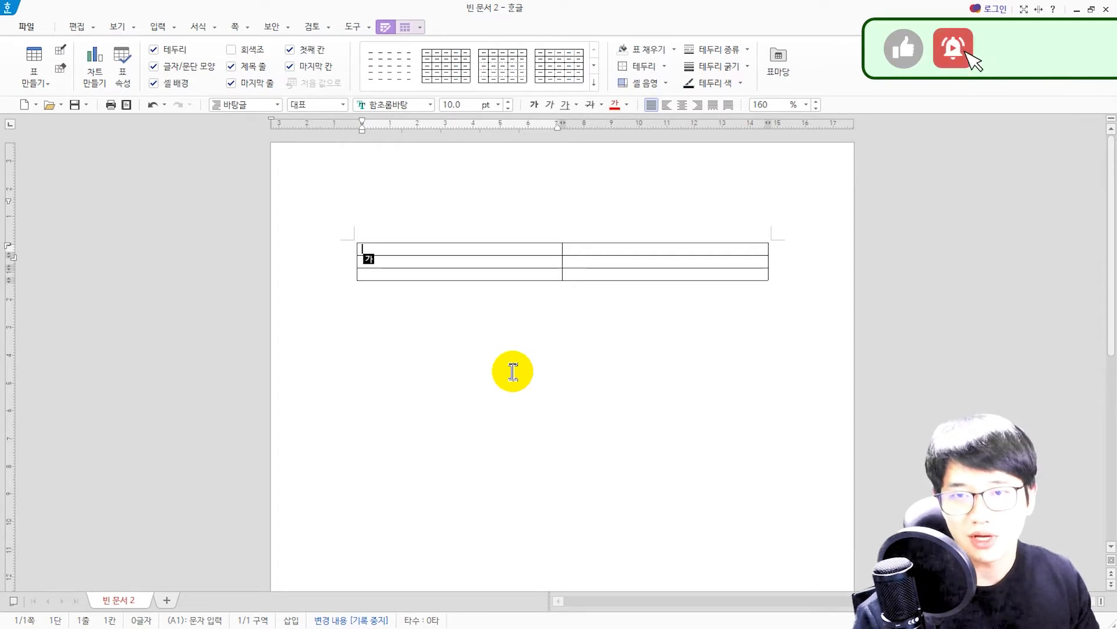
key(F5)
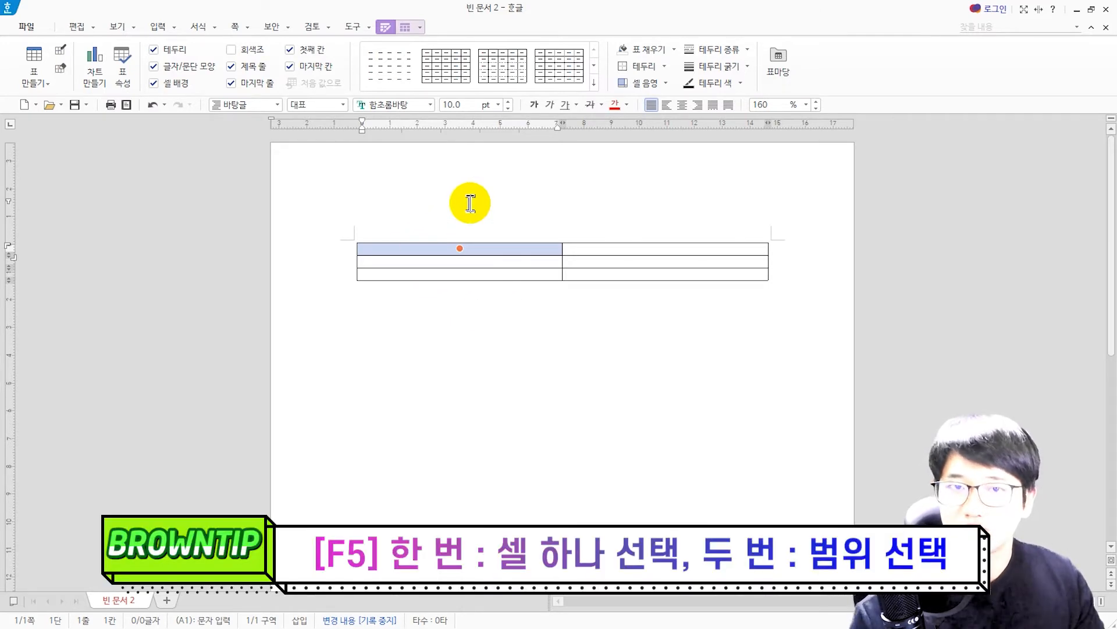
key(Escape)
key(F5)
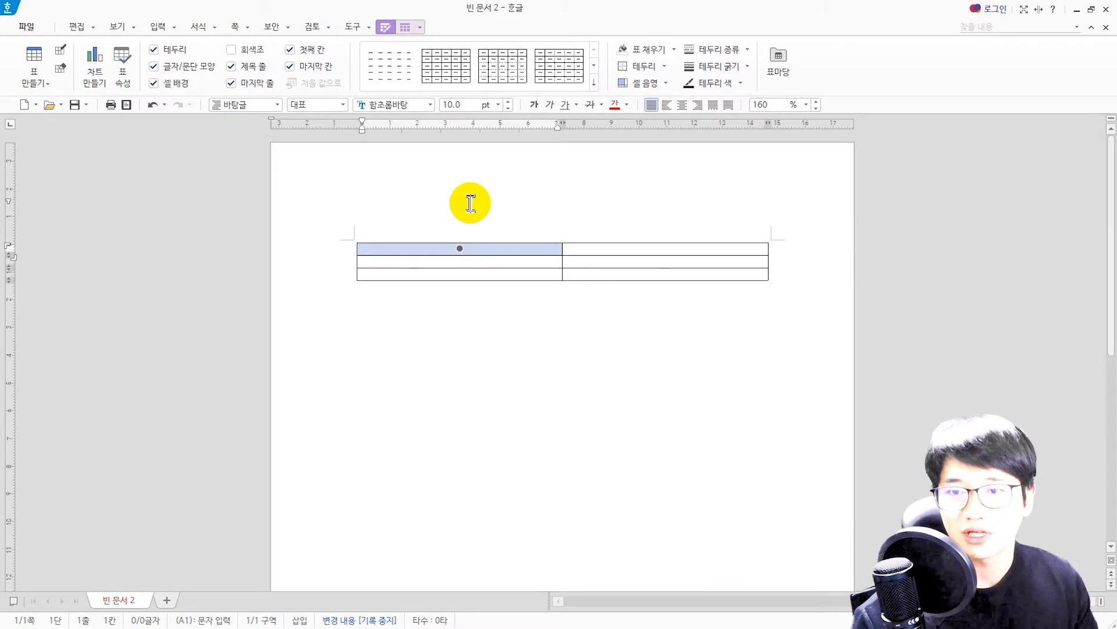
key(Down)
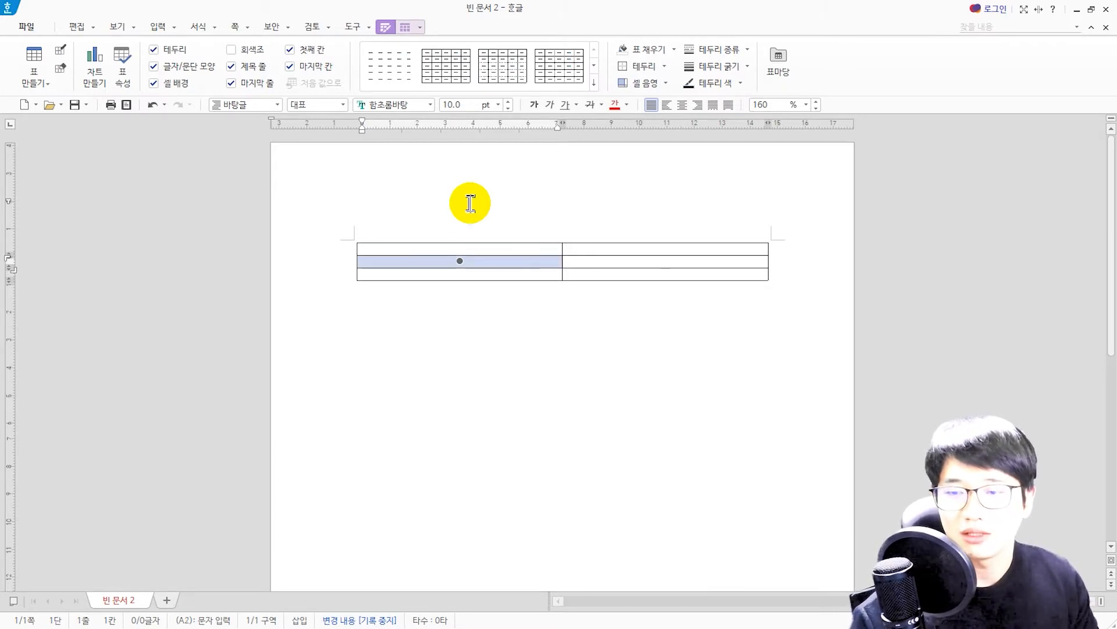
key(Down)
key(Right)
key(Up)
key(Up)
key(Left)
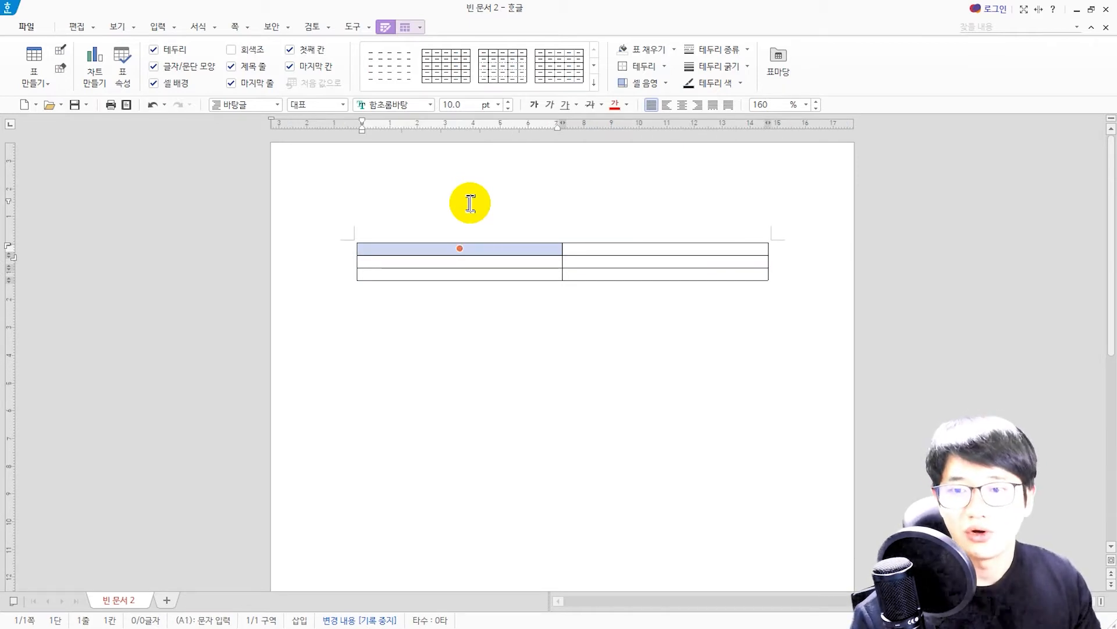
- Extend the cell block over the whole table and reduce it to the first two rows
key(shift+Down)
key(shift+Down)
key(shift+Right)
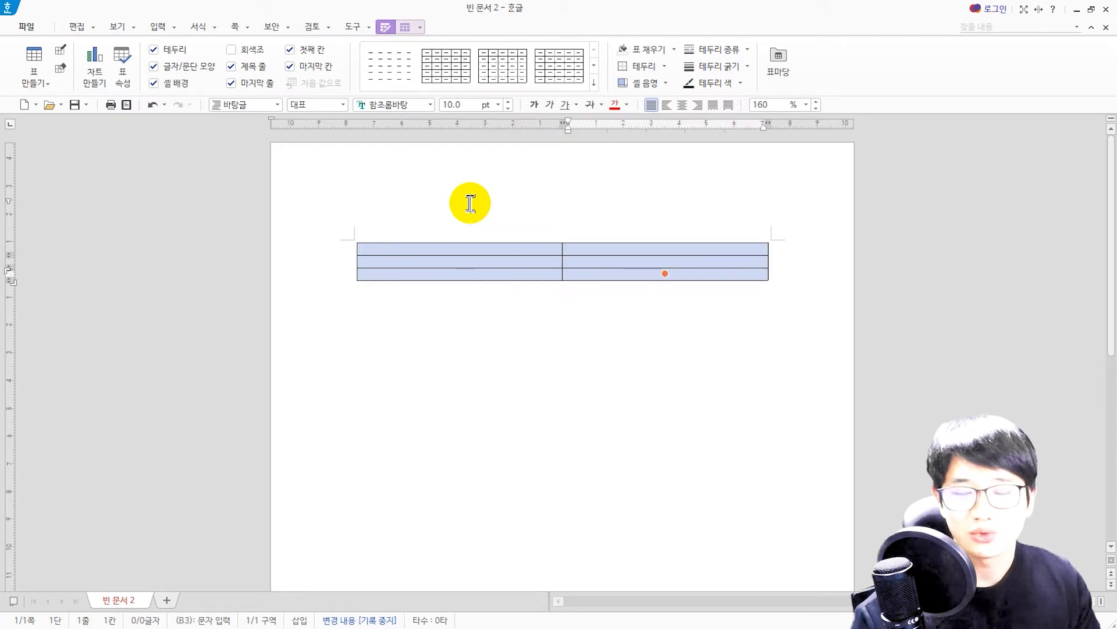
key(shift+Left)
key(shift+Up)
key(shift+Right)
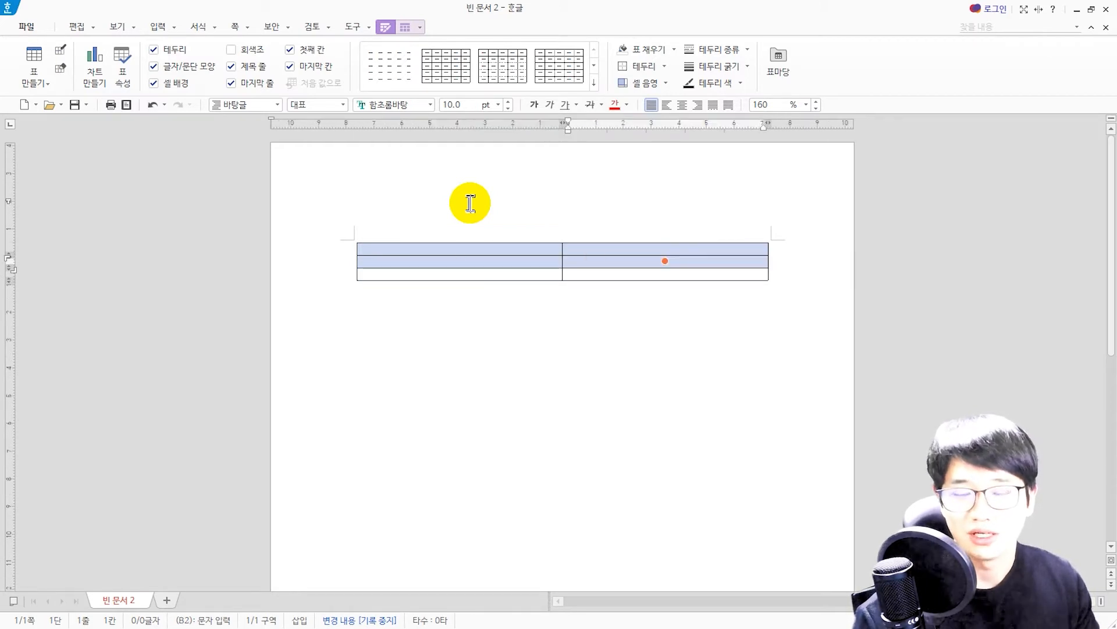
- Select all three cells of the first column and narrow it to about 5.3 cm, shrinking the table's overall width with it
key(shift+Left)
key(shift+Down)
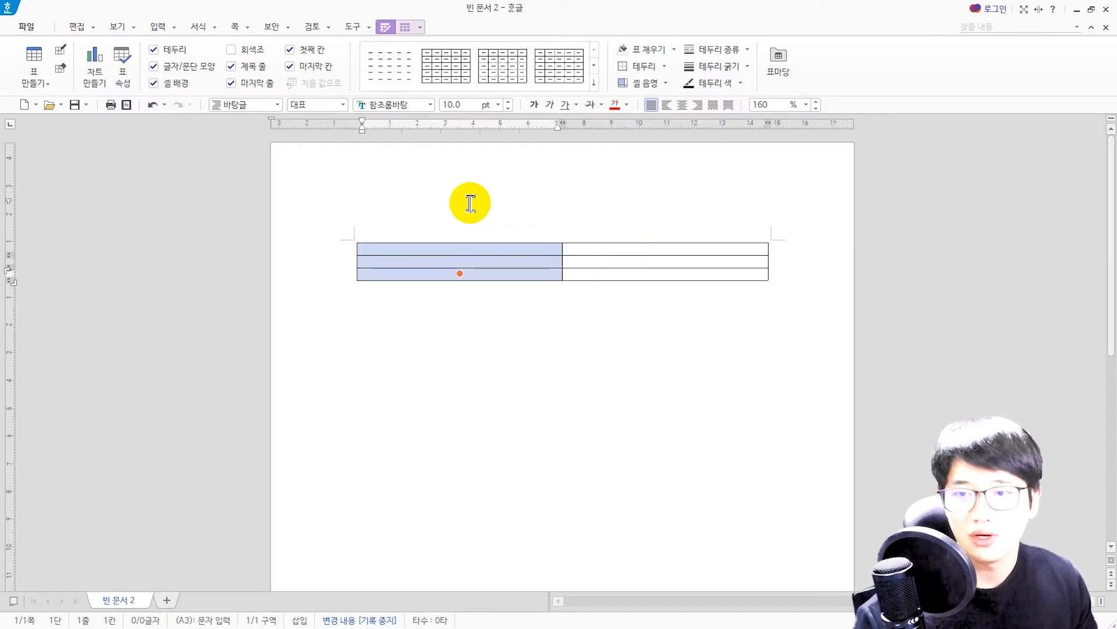
key(ctrl+Left)
key(ctrl+Left)
key(ctrl+Left)
key(ctrl+Left)
key(ctrl+Left)
key(ctrl+Left)
key(ctrl+Left)
key(ctrl+Left)
key(ctrl+Left)
key(ctrl+Left)
key(ctrl+Left)
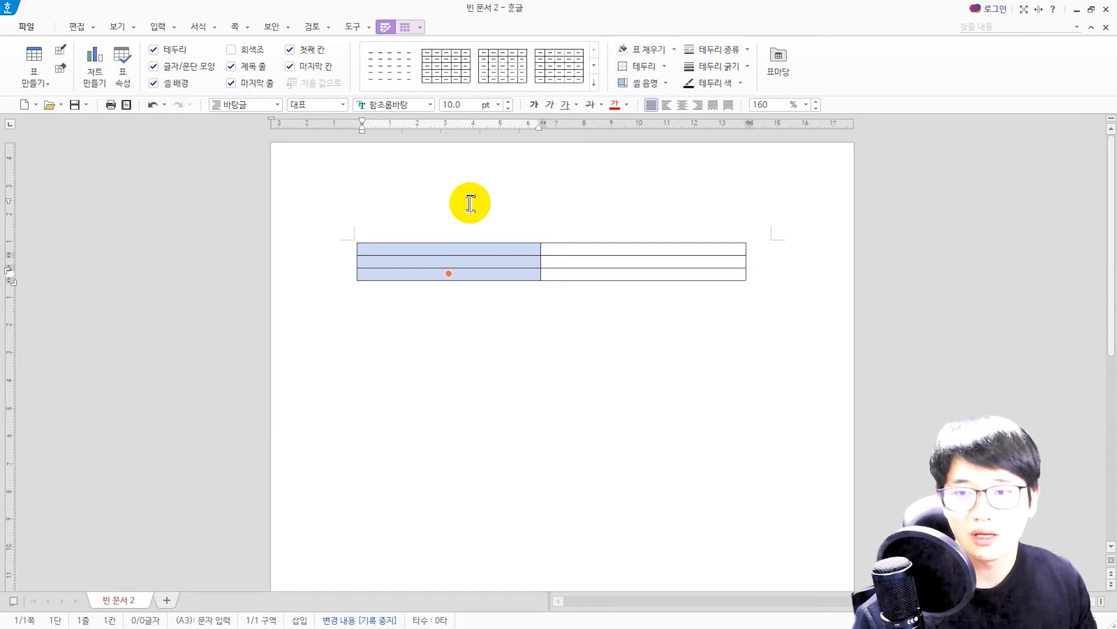
key(ctrl+Left)
key(ctrl+Left)
key(ctrl+Left)
key(ctrl+Left)
key(ctrl+Left)
key(ctrl+Left)
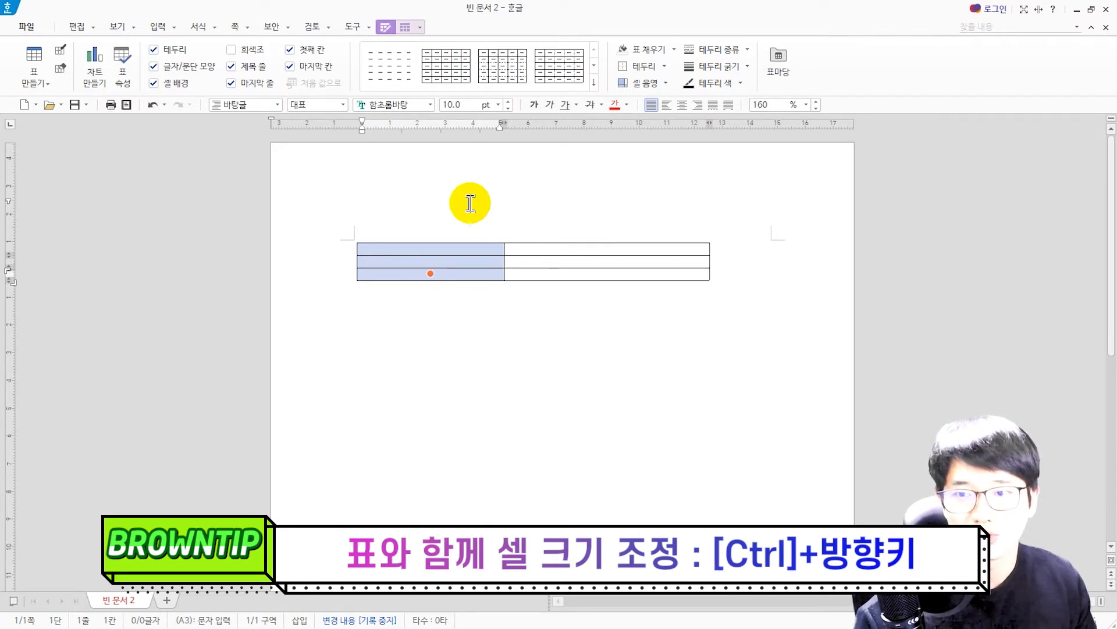
- Narrow the first column to about 4.8 cm while keeping the table's overall width fixed
key(alt+Left)
key(alt+Left)
key(alt+Left)
key(alt+Left)
key(alt+Left)
key(alt+Left)
key(alt+Left)
key(alt+Left)
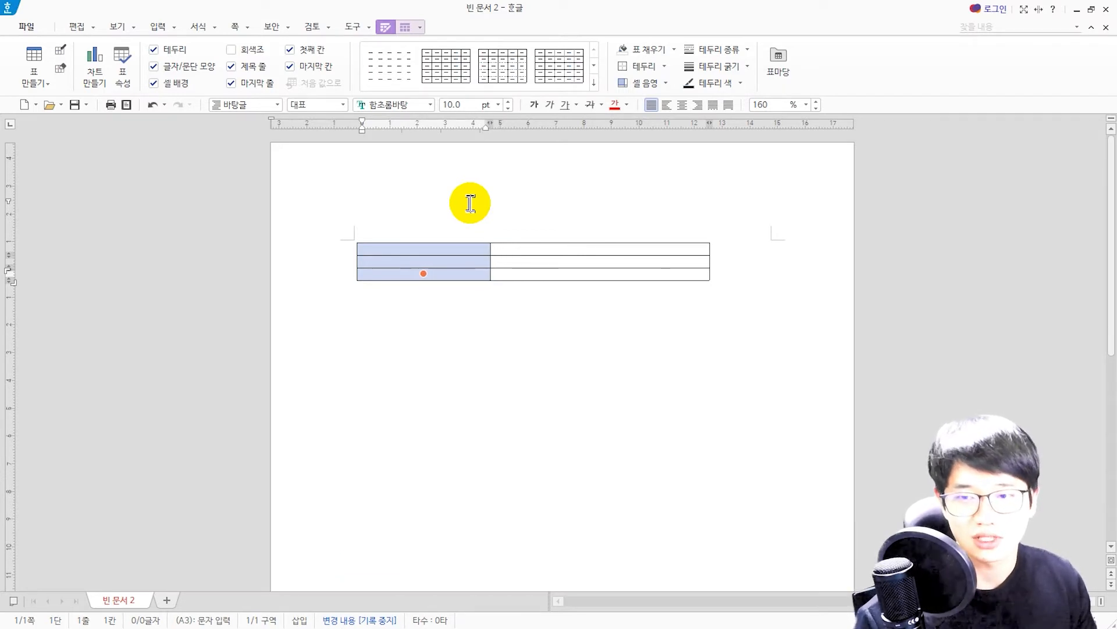
- Widen the first column to about 5.9 cm while keeping the table's overall width fixed
key(alt+Right)
key(alt+Right)
key(alt+Right)
key(alt+Right)
key(alt+Right)
key(alt+Right)
key(alt+Right)
key(alt+Right)
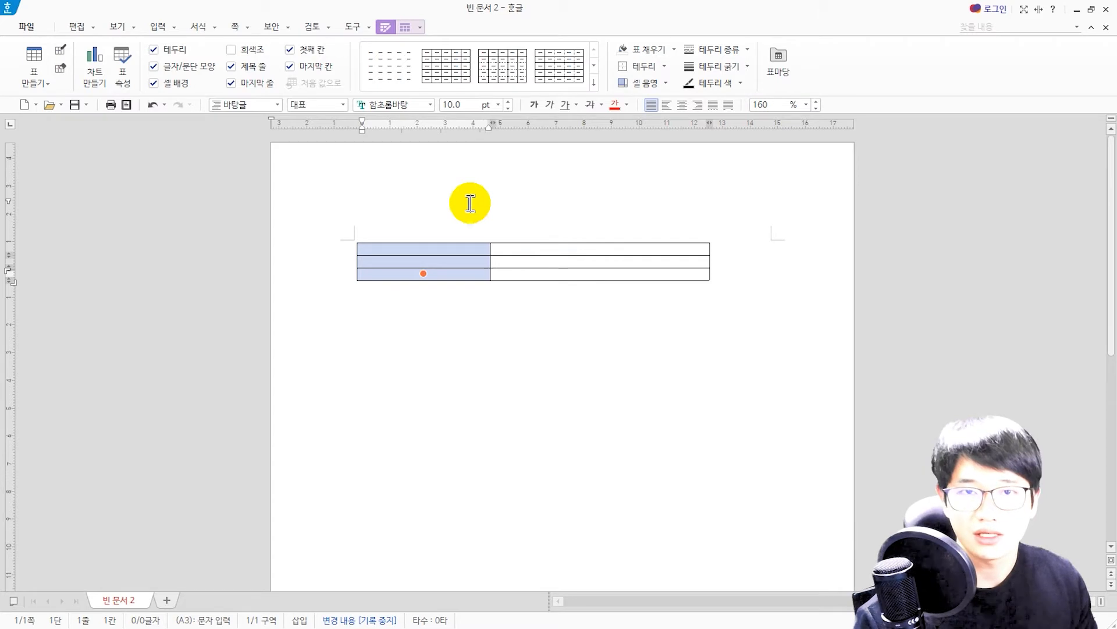
key(shift+Right)
key(shift+Right)
key(shift+Right)
key(shift+Right)
key(shift+Right)
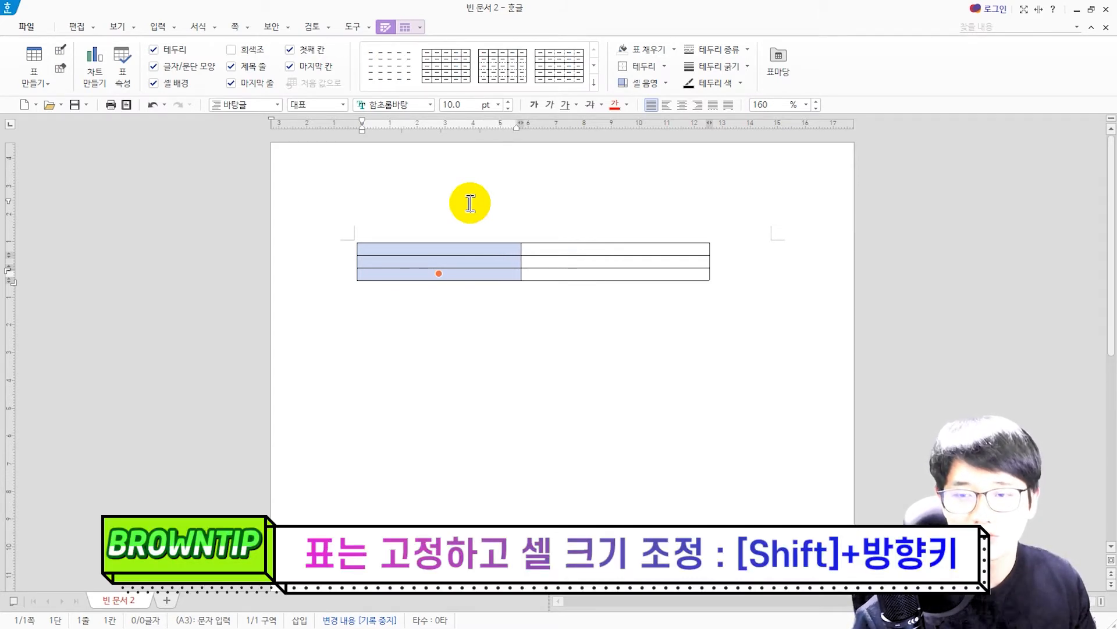
- Increase the height of all three rows to about 1.2 cm each
key(shift+Down)
key(shift+Down)
key(shift+Down)
key(shift+Down)
key(shift+Down)
key(shift+Down)
key(shift+Down)
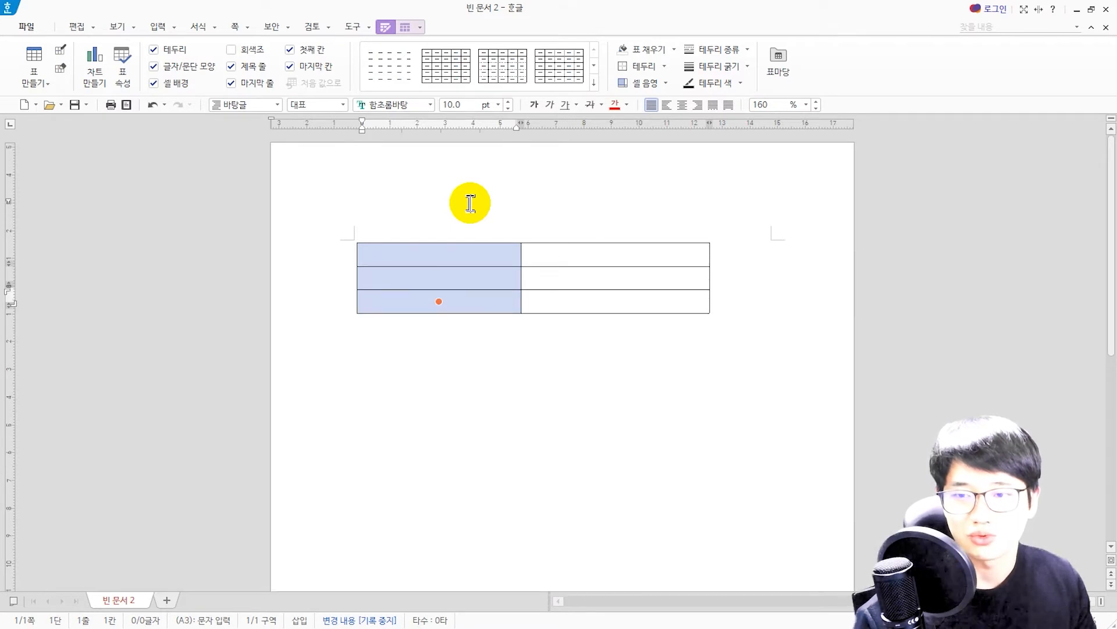
- Narrow the first column to about 4.9 cm within the fixed table width
key(shift+Left)
key(shift+Left)
key(shift+Left)
key(shift+Left)
key(shift+Left)
key(shift+Left)
key(shift+Left)
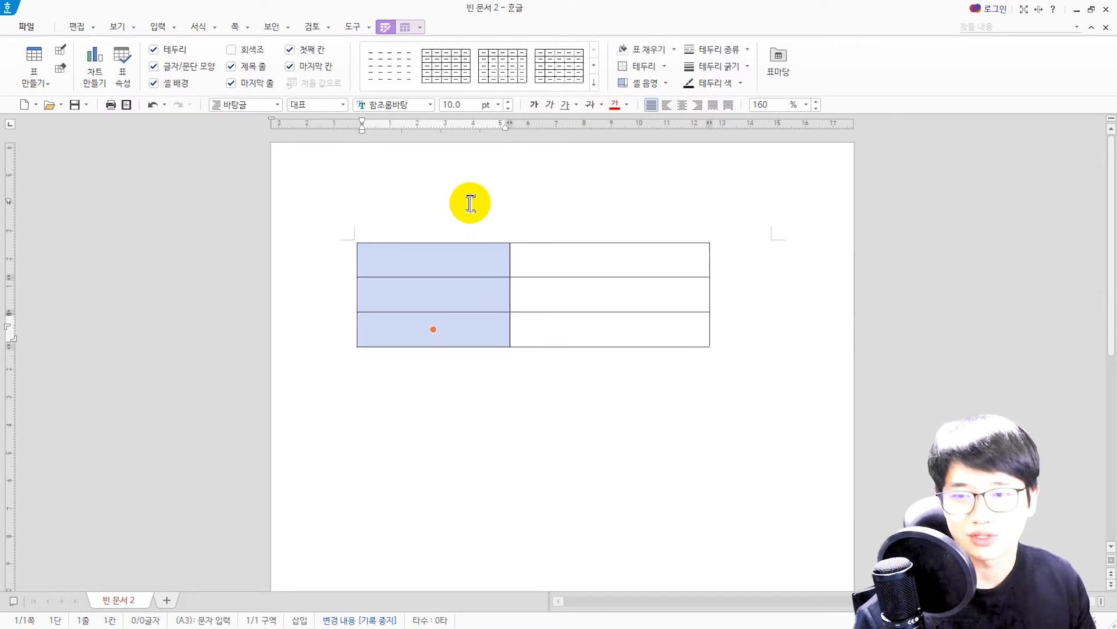
key(shift+Left)
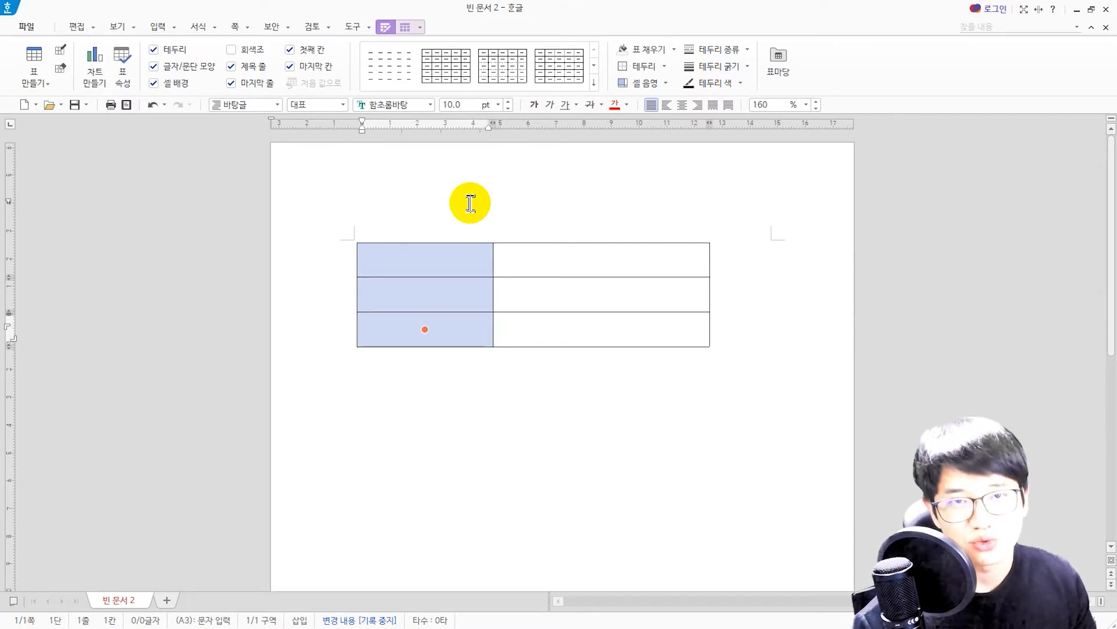
- Resize the table to columns about 2.3 cm and 5.2 cm wide and rows about 1.4 cm high, and leave the cell selection
key(Right)
key(ctrl+Left)
key(ctrl+Left)
key(ctrl+Left)
key(ctrl+Left)
key(ctrl+Left)
key(ctrl+Left)
key(ctrl+Left)
key(ctrl+Left)
key(ctrl+Left)
key(ctrl+Left)
key(ctrl+Left)
key(ctrl+Left)
key(ctrl+Left)
key(ctrl+Left)
key(ctrl+Left)
key(ctrl+Left)
key(ctrl+Left)
key(ctrl+Left)
key(ctrl+Left)
key(ctrl+Left)
key(ctrl+Down)
key(ctrl+Down)
key(ctrl+Right)
key(ctrl+Right)
key(ctrl+Right)
key(ctrl+Right)
key(ctrl+Right)
key(Escape)
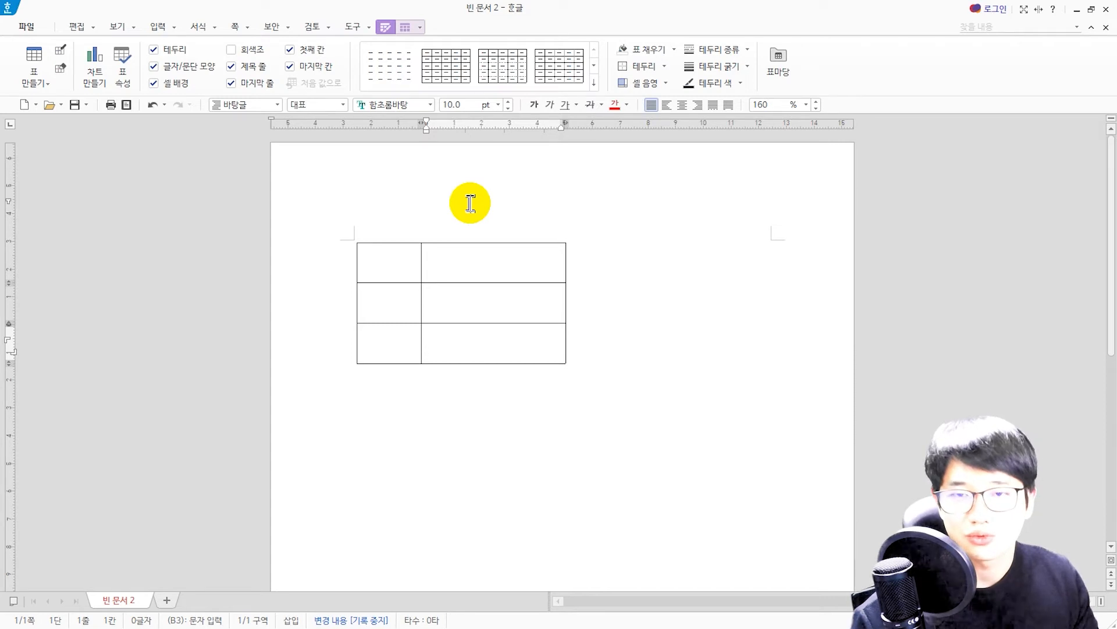
- Add a fourth row below the last one, and delete that row's cells completely (지우기)
key(Hangul)
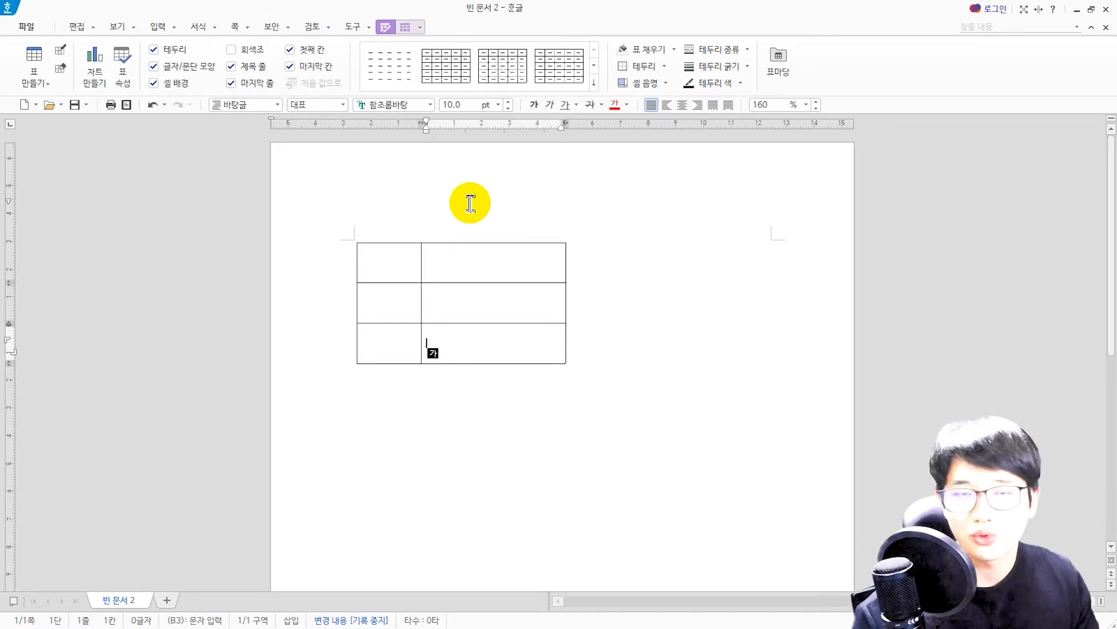
key(ctrl+Return)
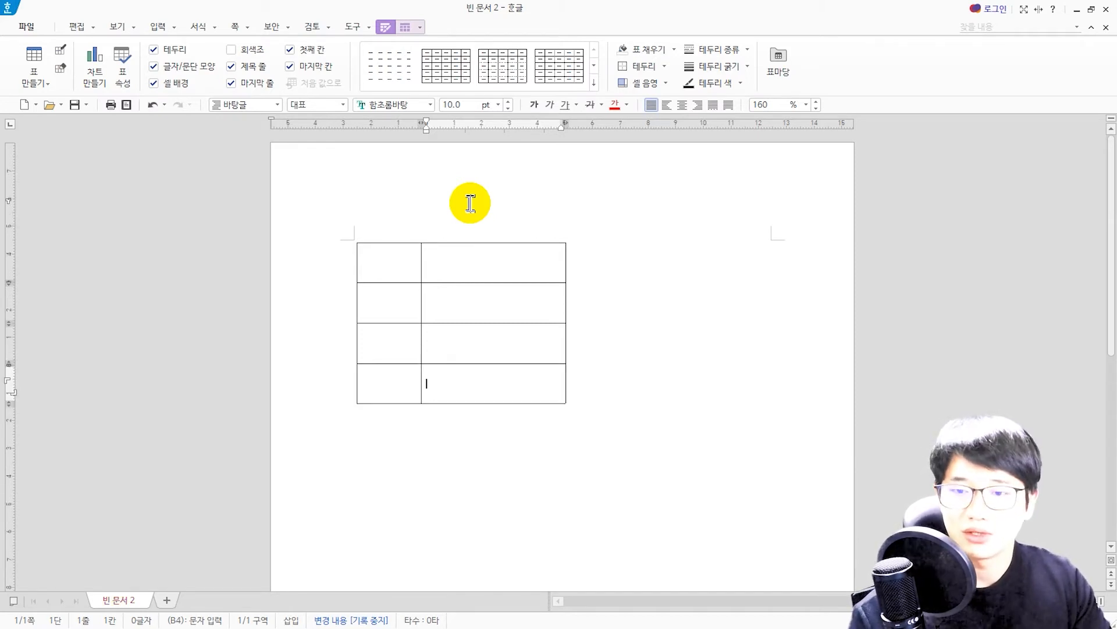
key(F5)
key(shift+Left)
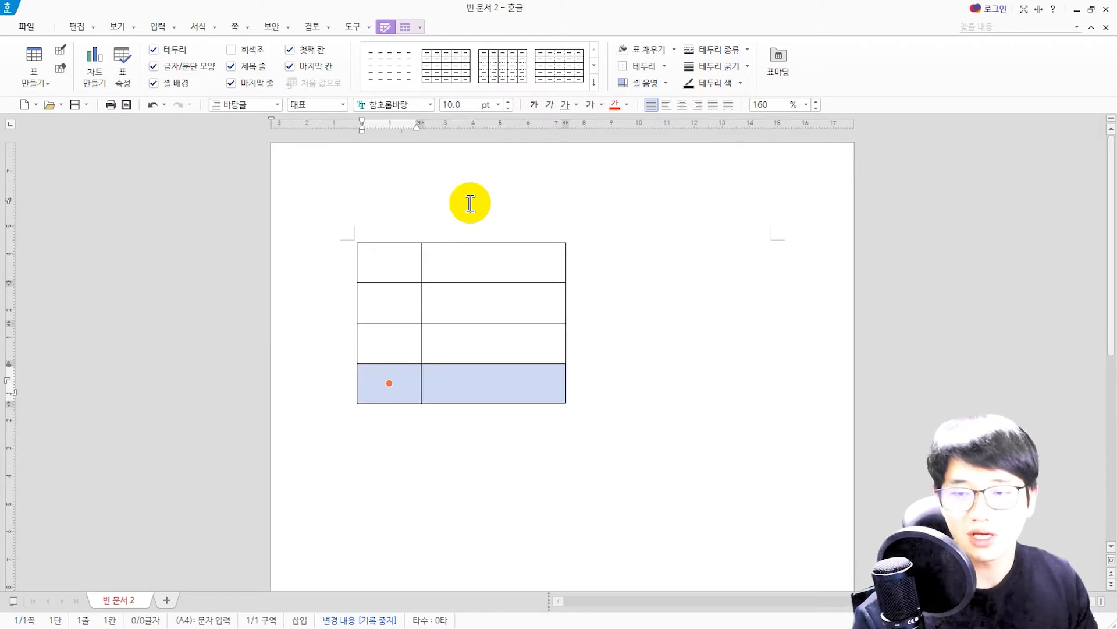
key(Delete)
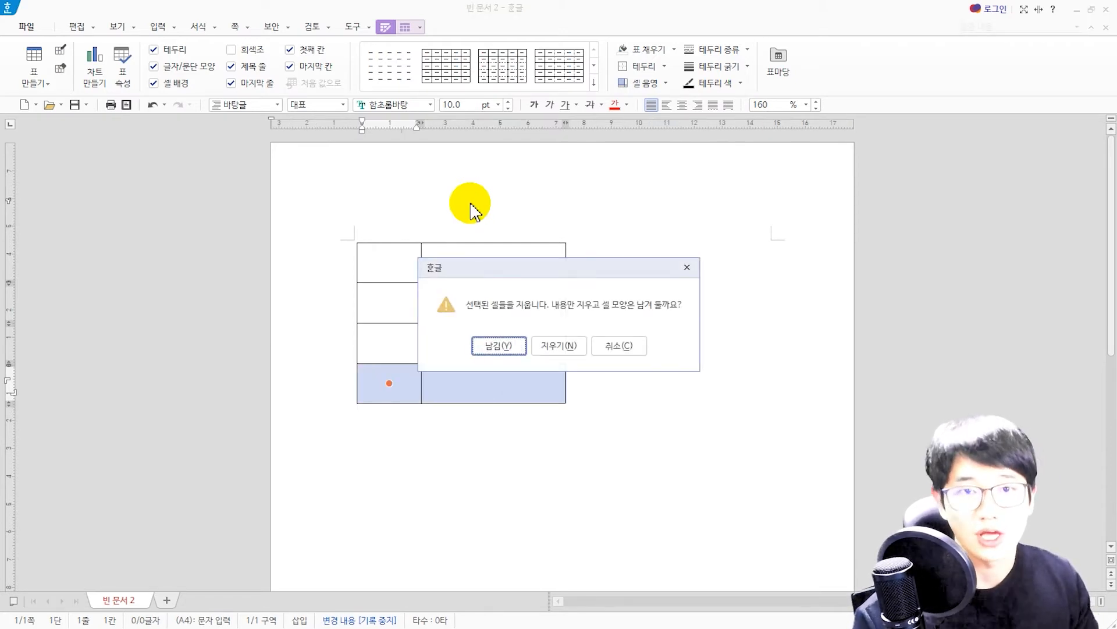
key(Tab)
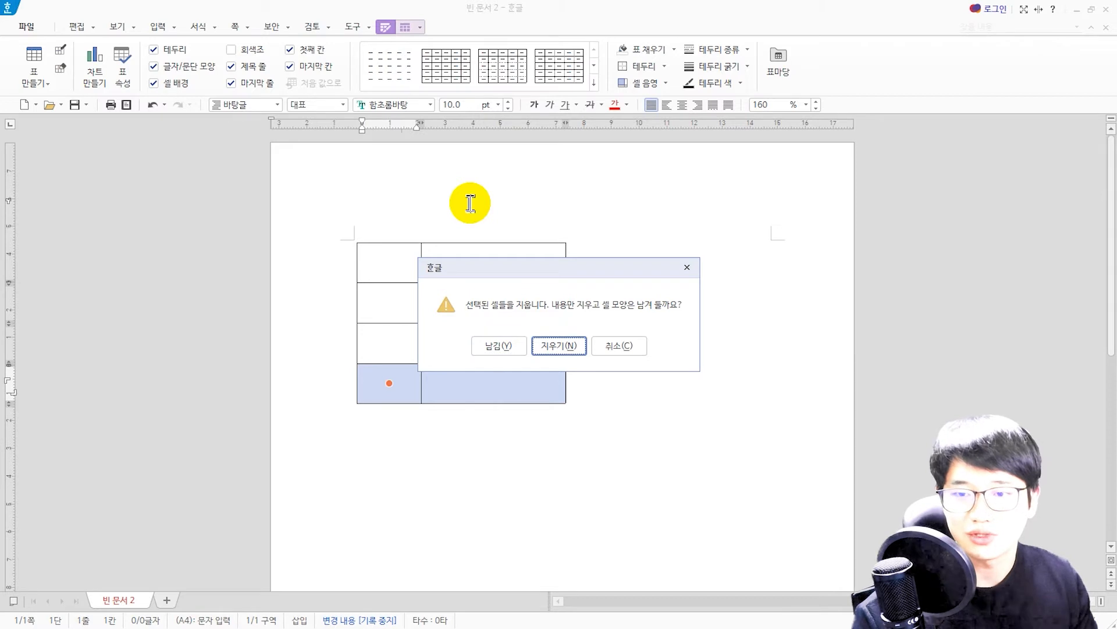
key(Return)
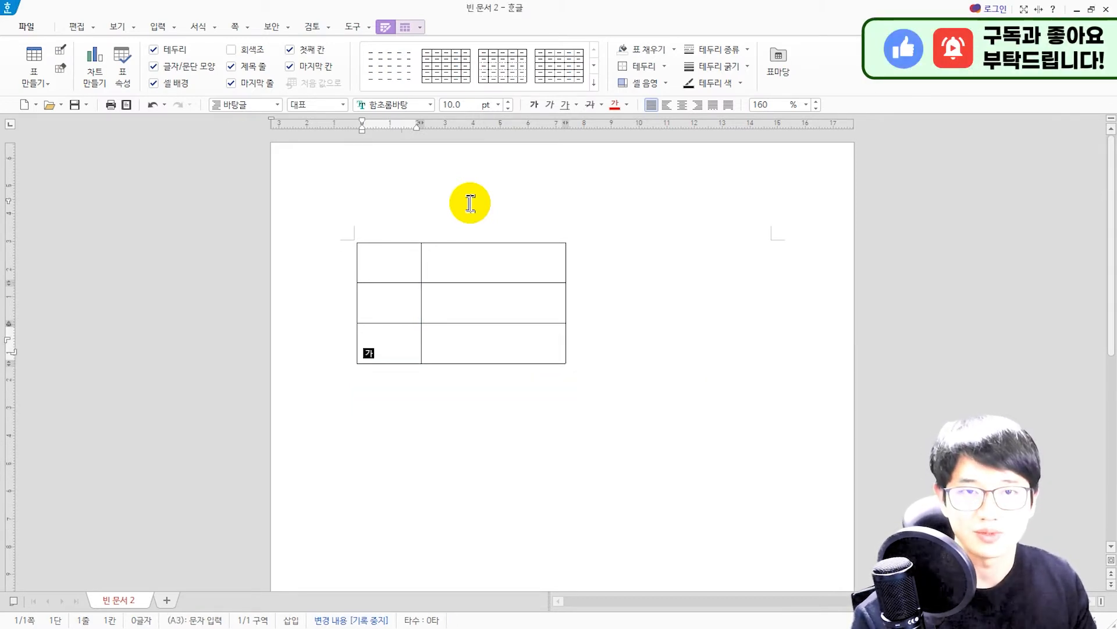
- Open the cell border settings for all cells of the table and choose the solid line (실선) as line type
key(F5)
key(shift+Up)
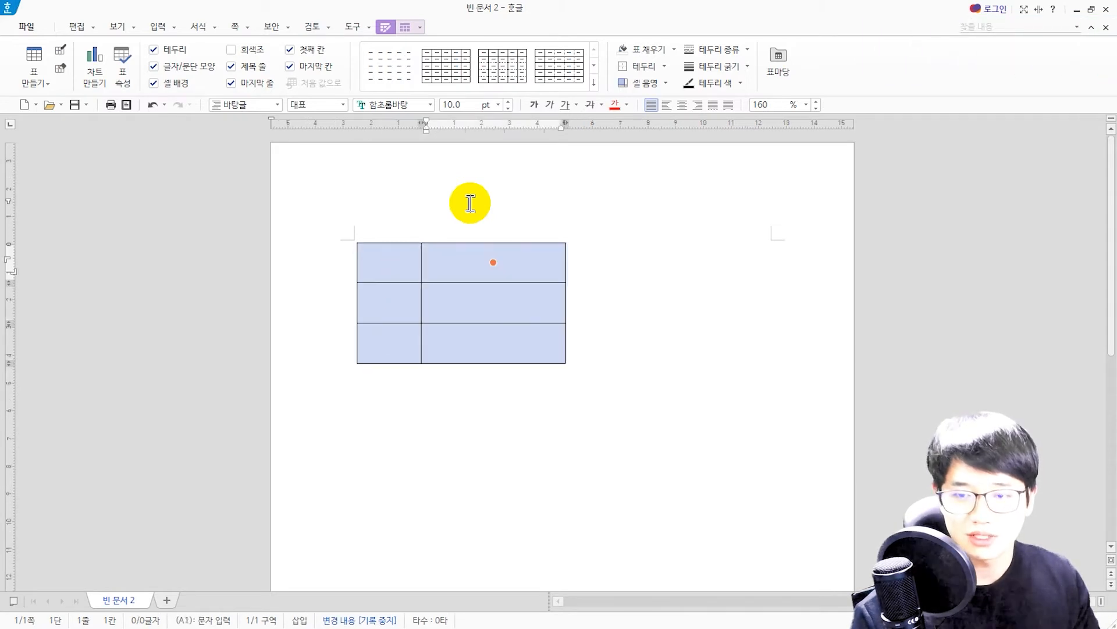
key(shift+Up)
key(shift+Right)
key(l)
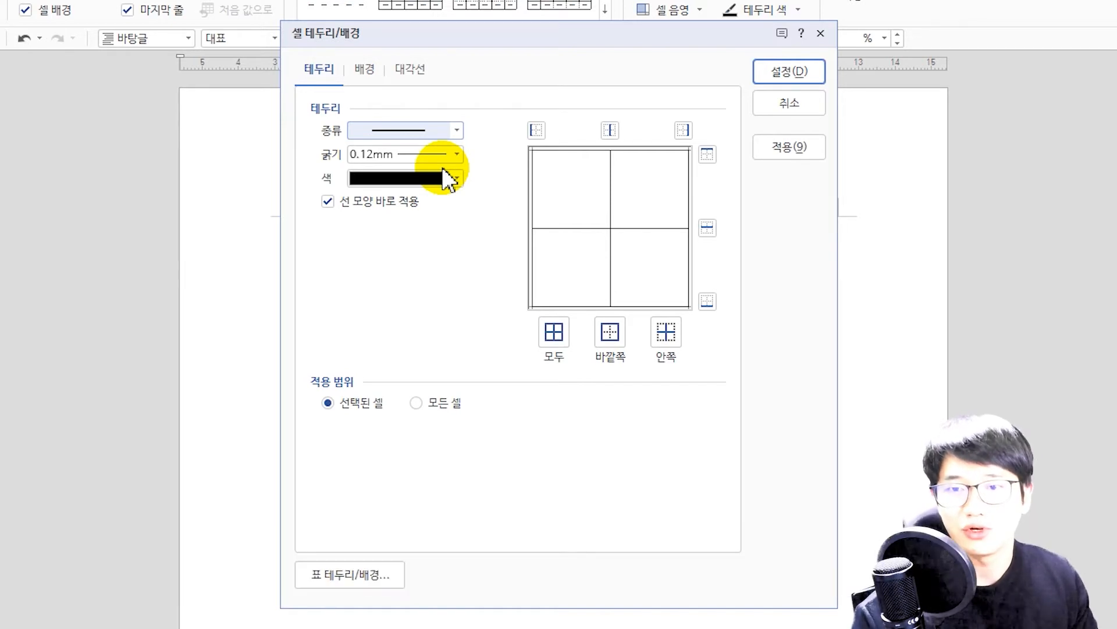
key(alt)
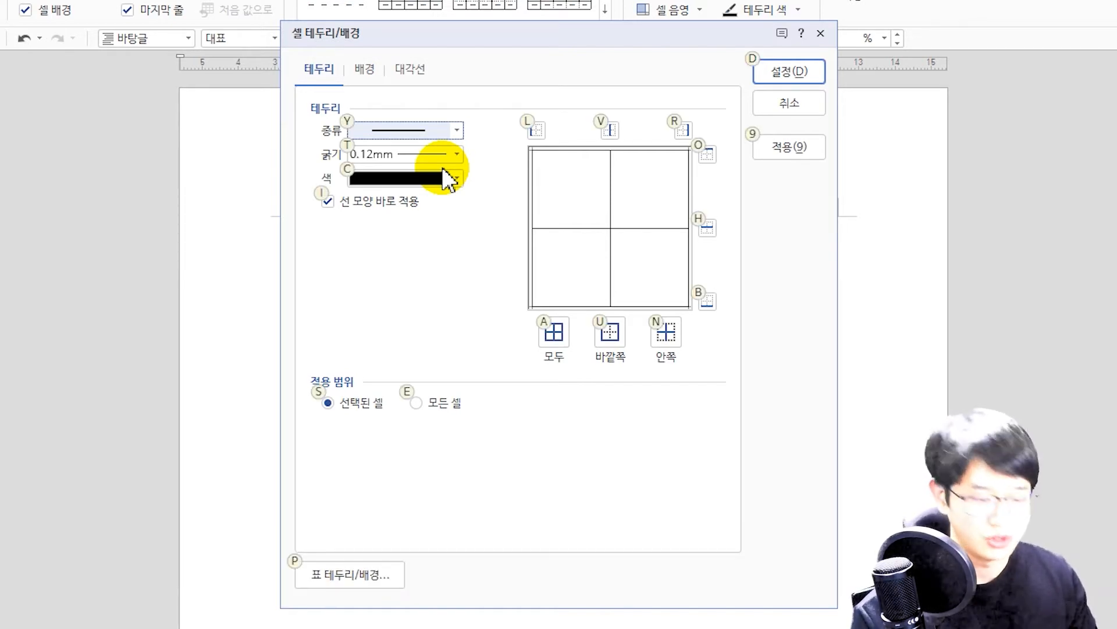
key(alt+y)
key(Down)
key(Down)
key(Down)
key(Down)
key(Down)
key(Up)
key(Up)
key(Up)
key(Up)
key(Up)
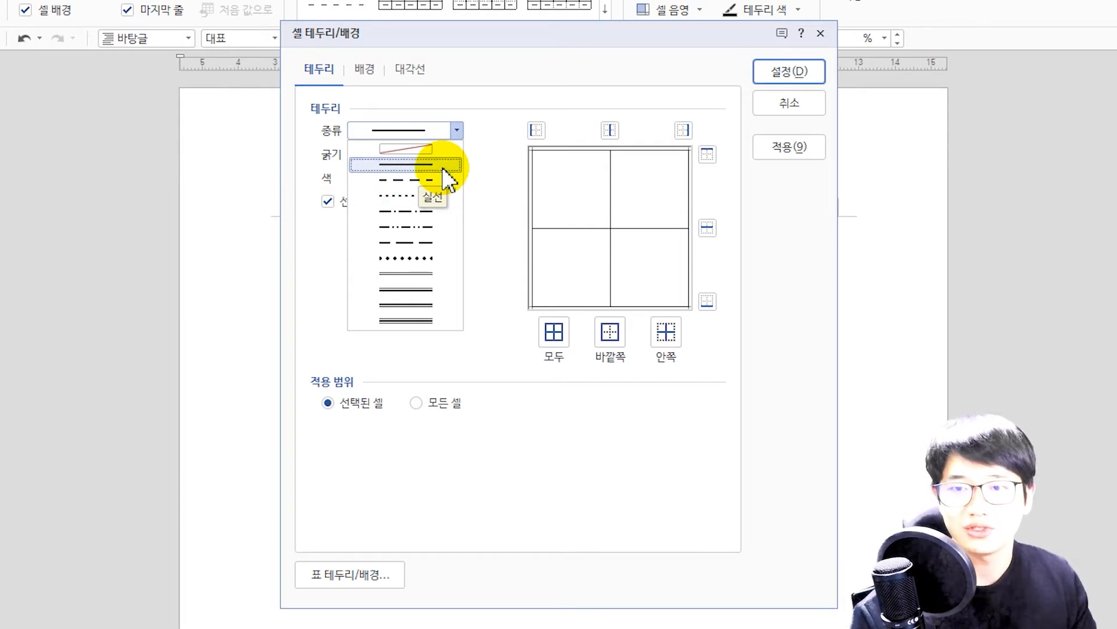
key(Return)
- Set the border thickness (굵기) for the selected cells to 0.4 mm
key(alt+i)
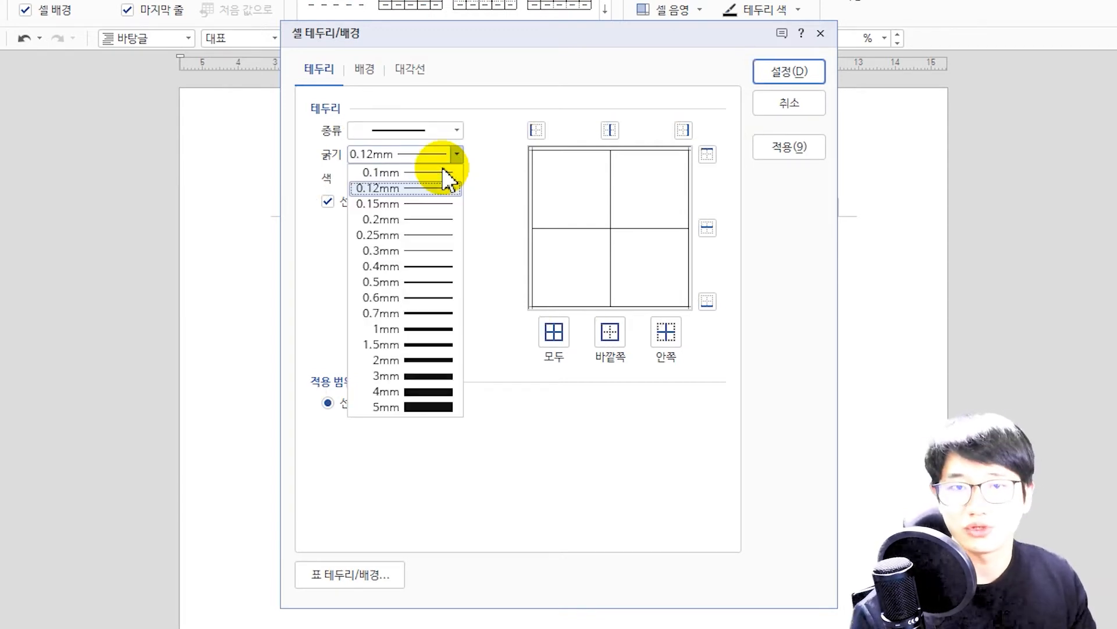
key(Down)
key(Down)
key(Down)
key(Down)
key(Down)
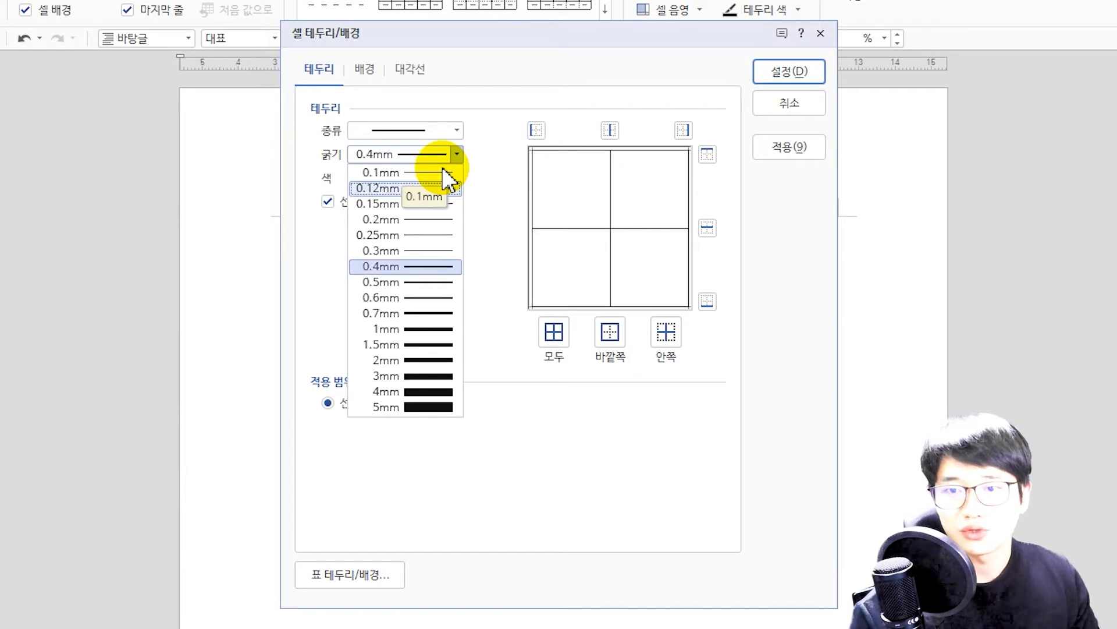
key(Return)
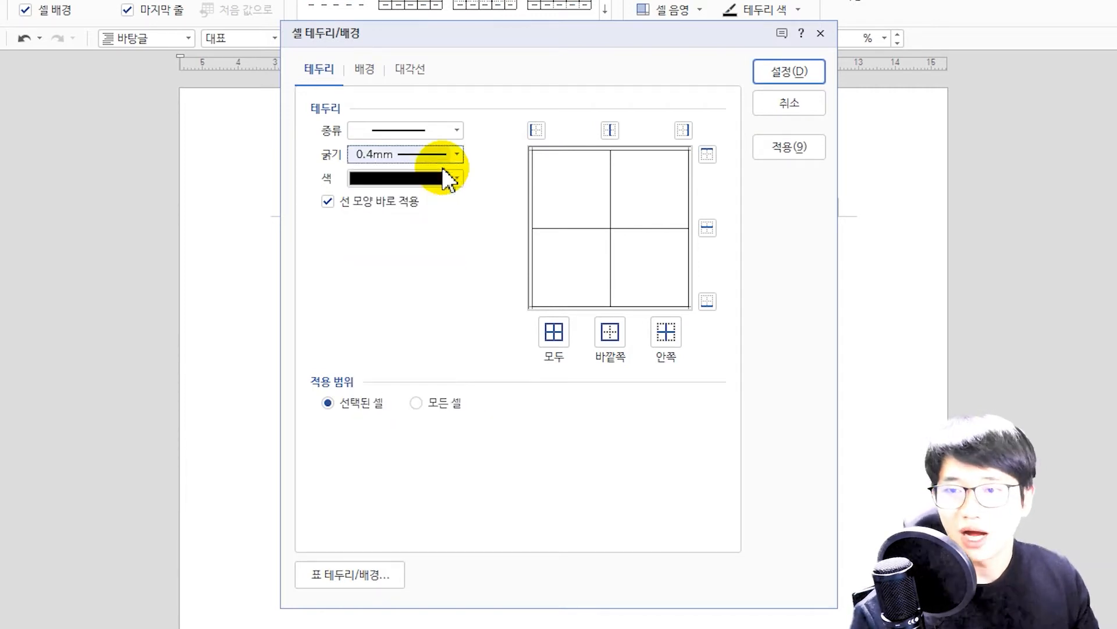
- Apply the 0.4 mm line to only the right and bottom borders of the selection, confirm, and leave the cell selection
key(alt)
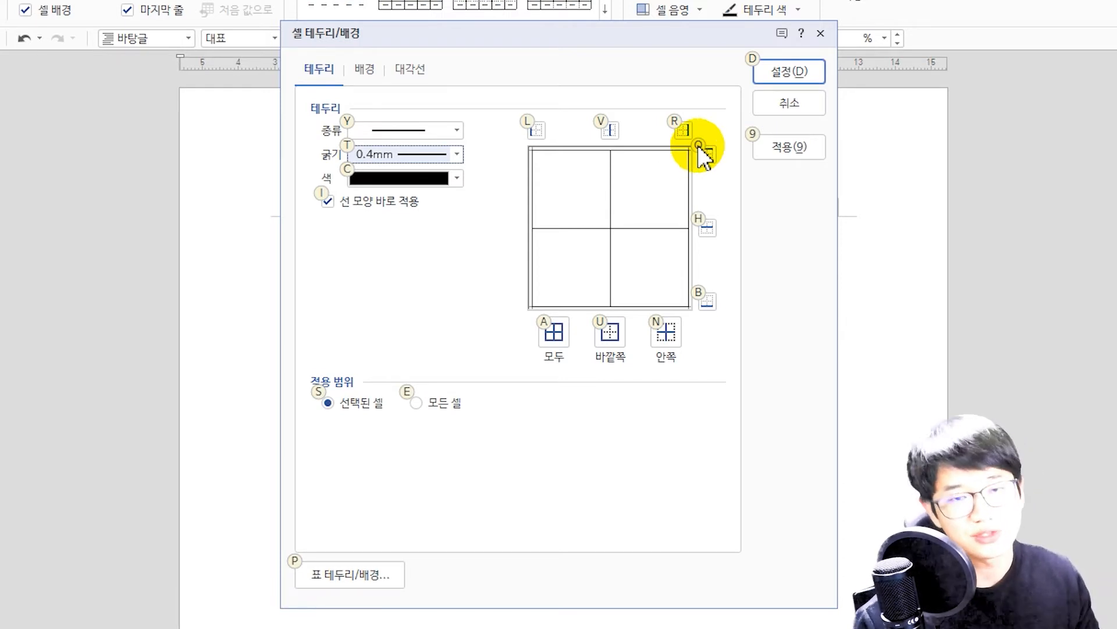
key(alt)
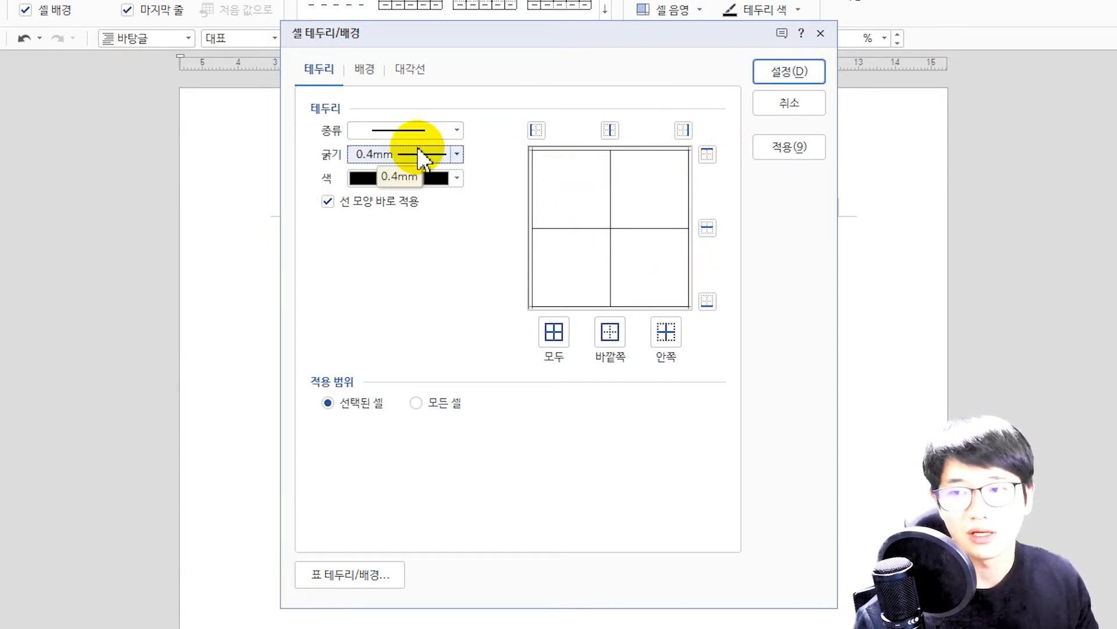
key(alt)
key(alt+r)
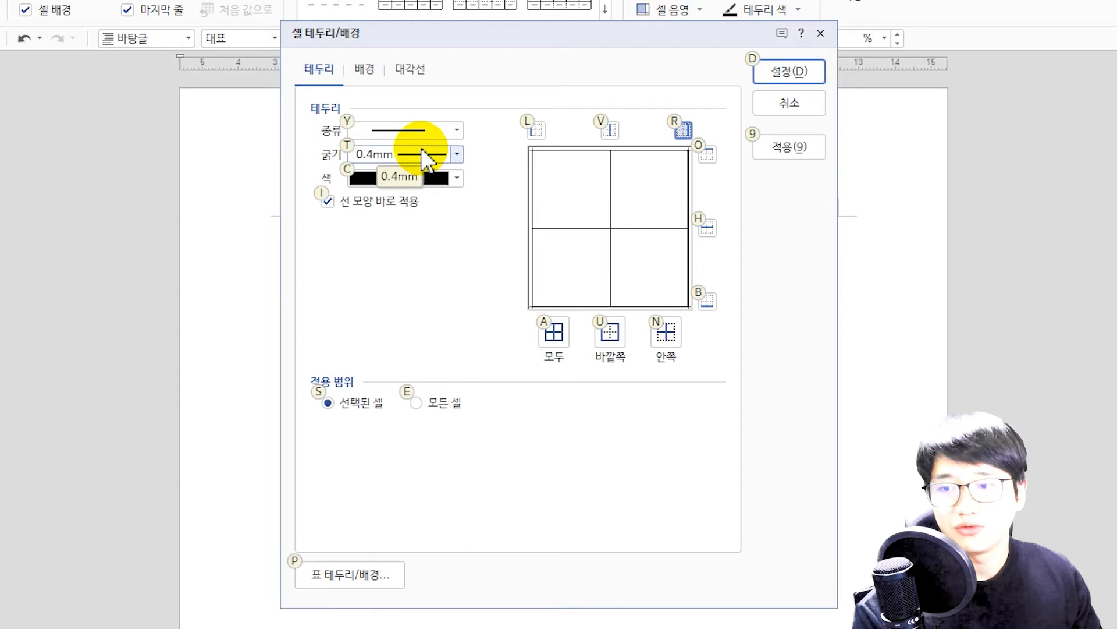
key(alt+b)
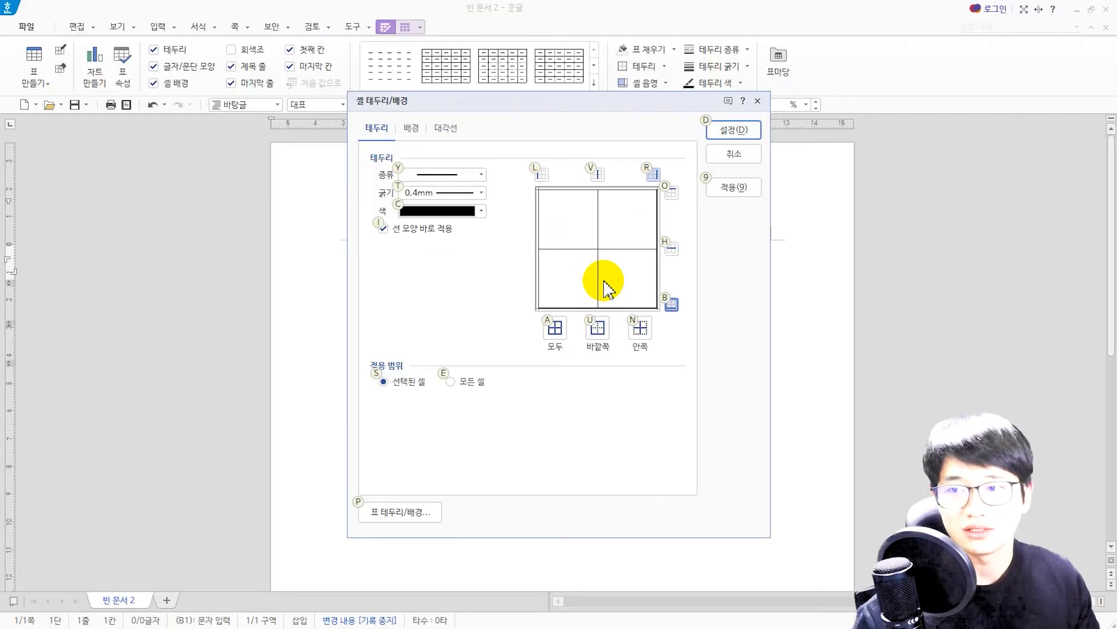
key(Return)
click(521, 271)
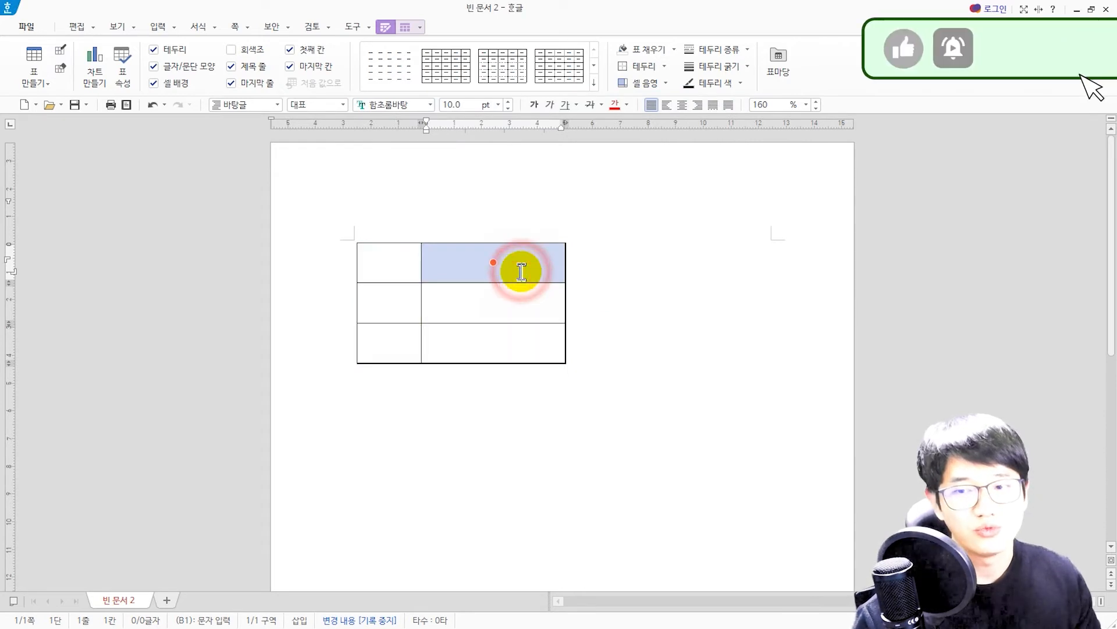
click(521, 272)
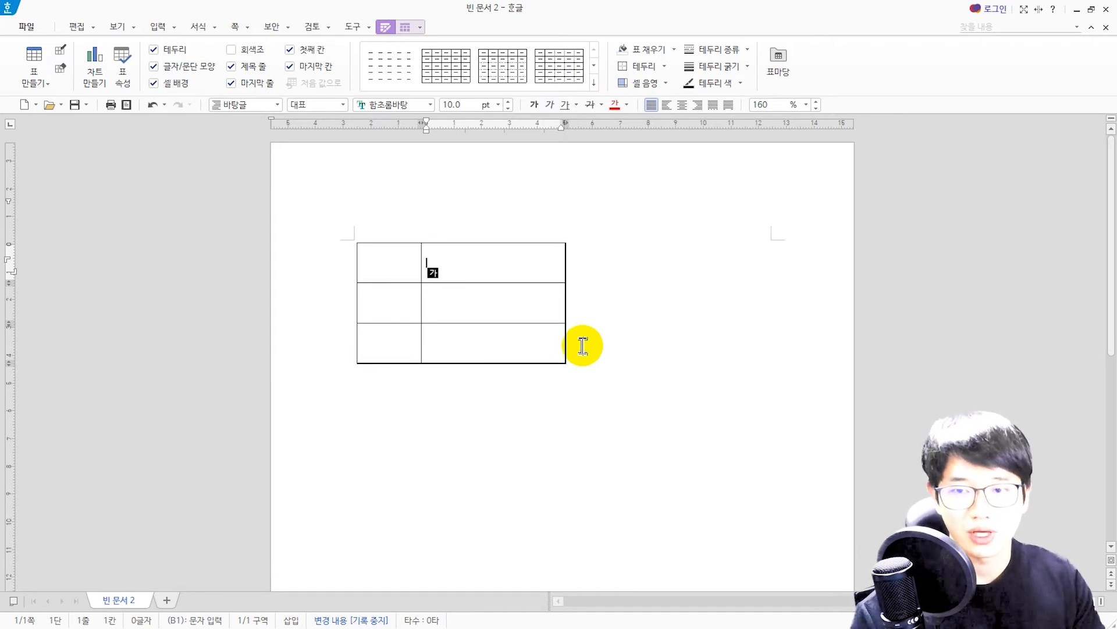
- Open the cell background settings for both cells of the first row and choose a solid colour fill (색)
key(F5)
key(shift+Left)
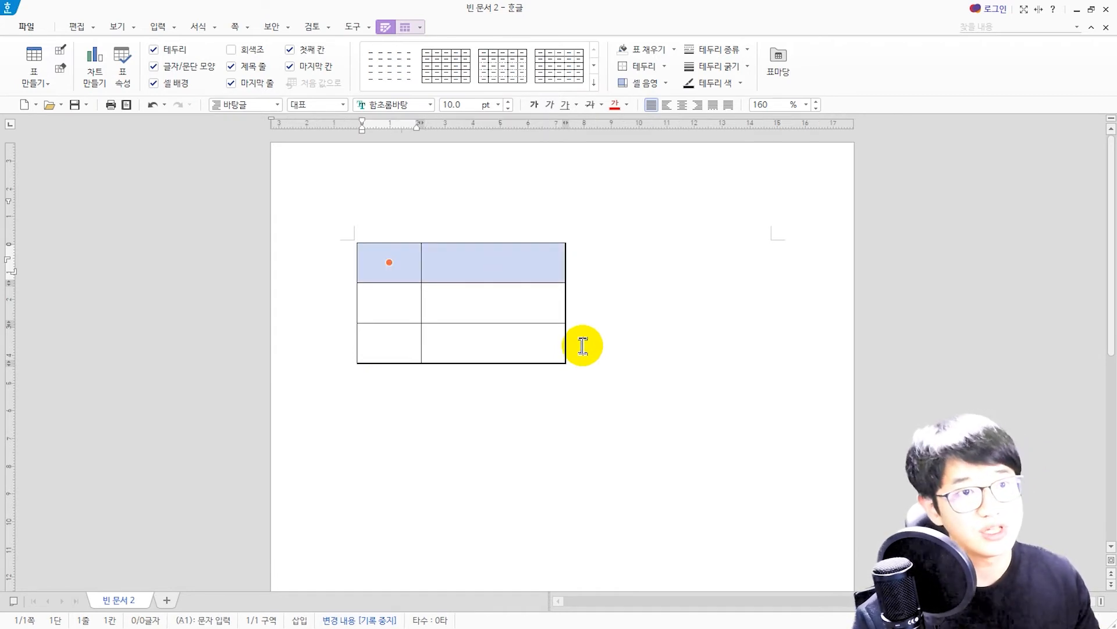
key(c)
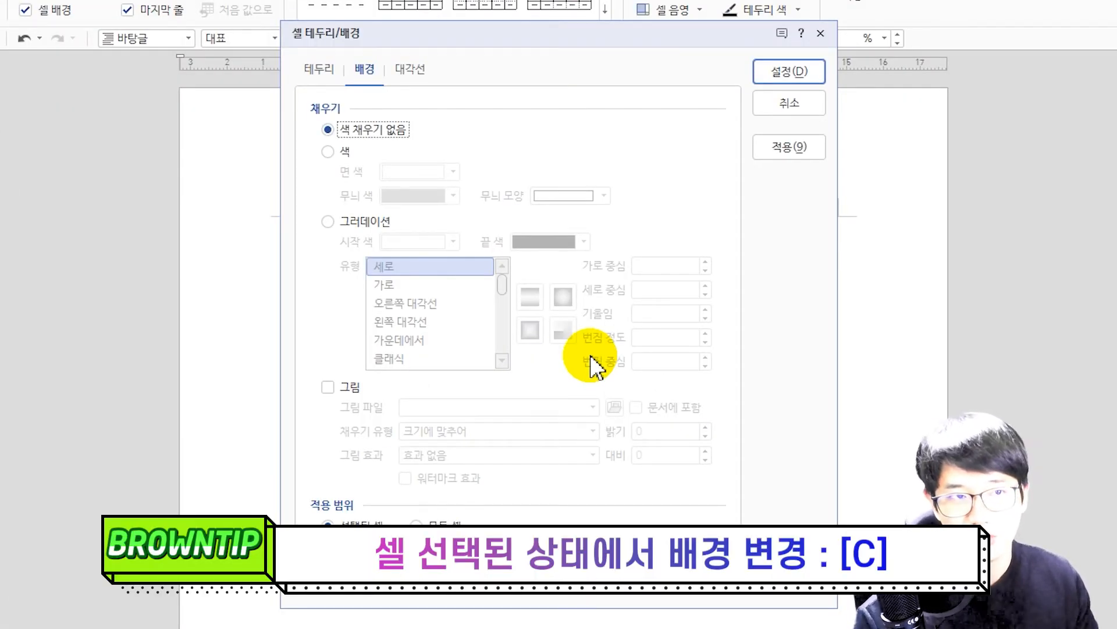
key(Down)
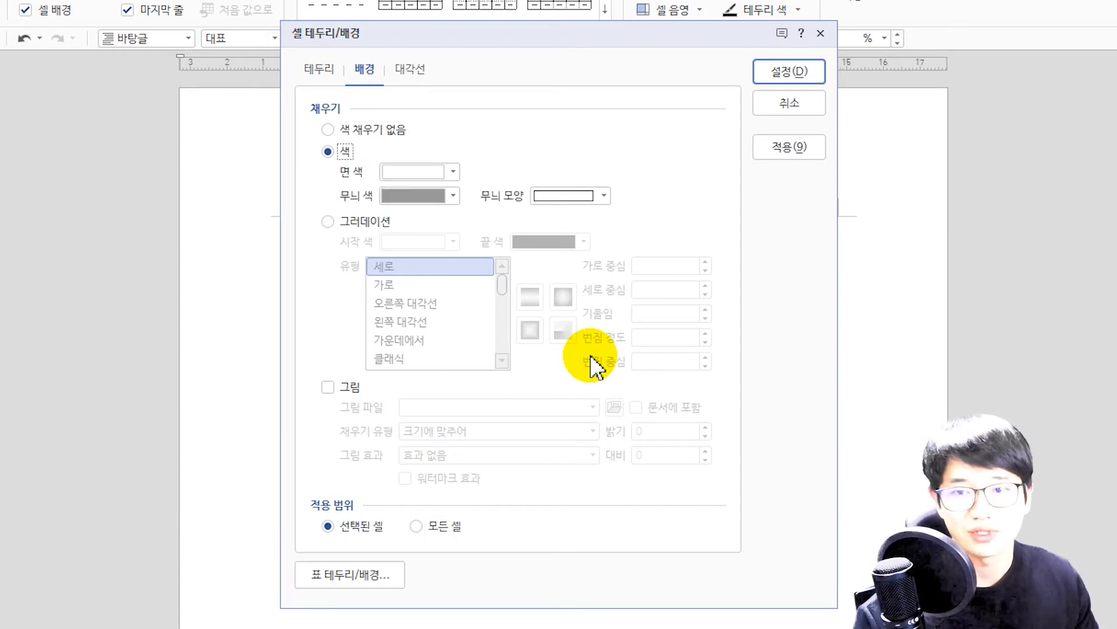
key(Tab)
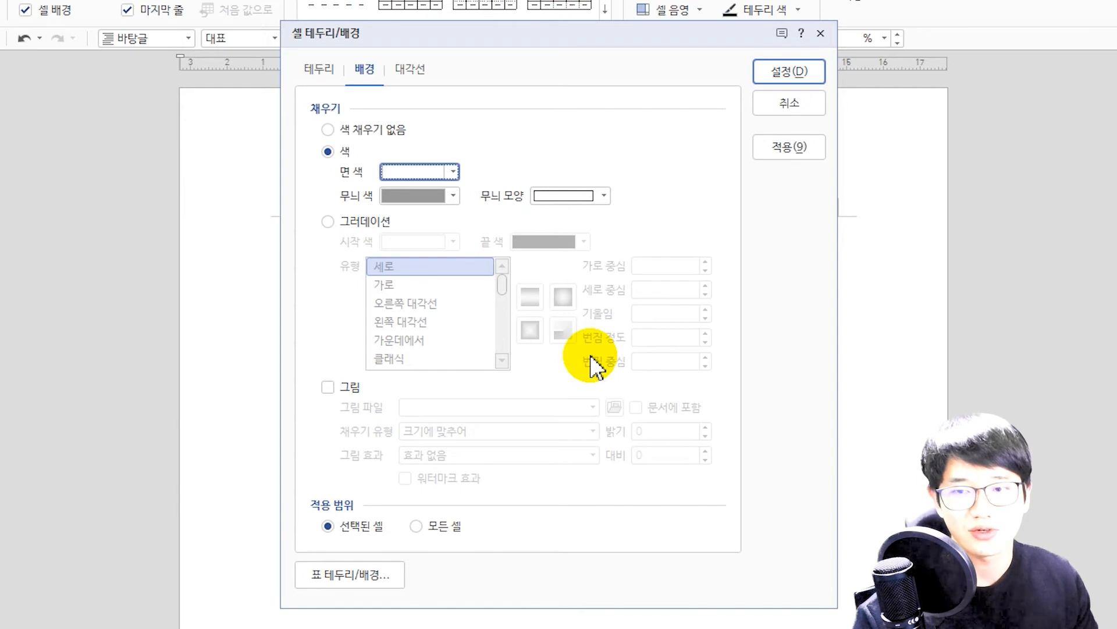
- Set the face colour (면 색) to the lightest yellow shade, apply it to the first row, and leave the cell selection
key(alt+Down)
key(Down)
key(Down)
key(Down)
key(Right)
key(Right)
key(Right)
key(Right)
key(Right)
key(Right)
key(Right)
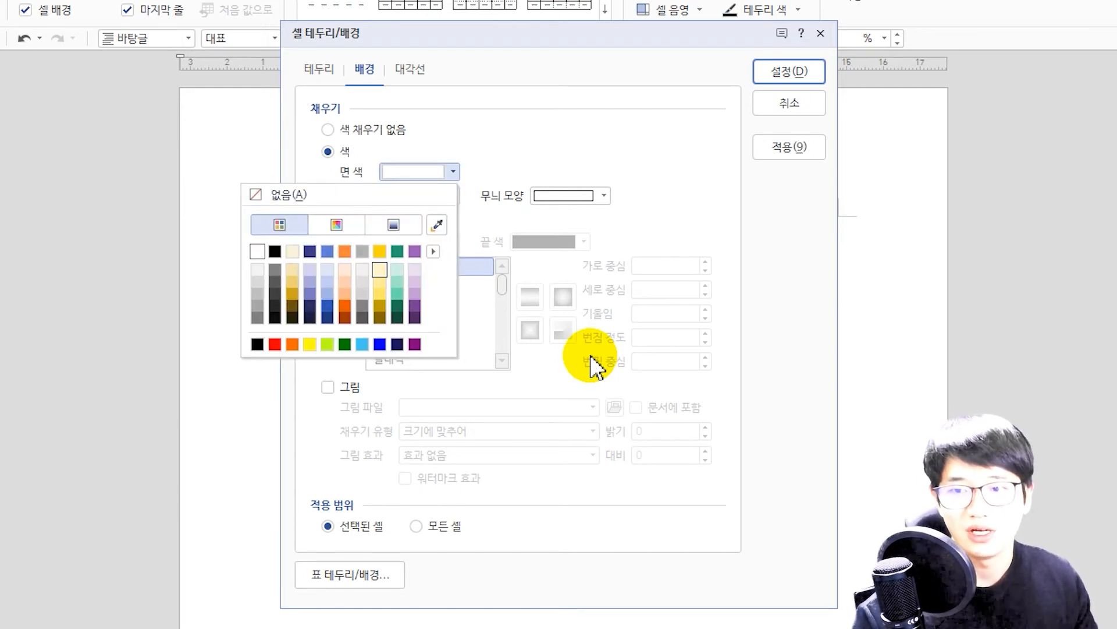
key(Return)
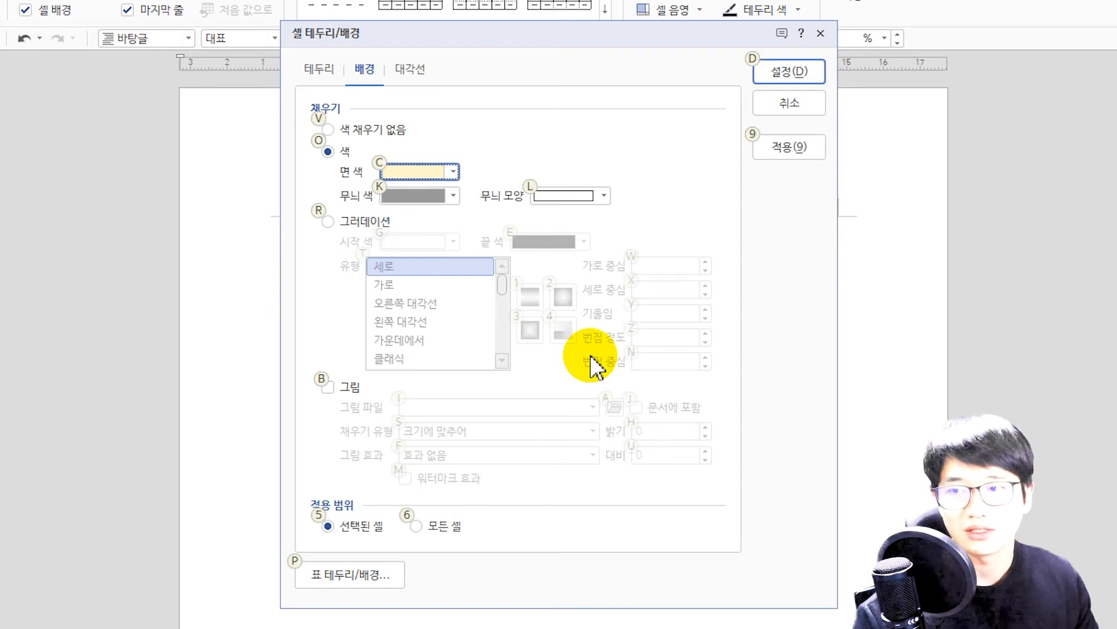
key(Return)
key(Escape)
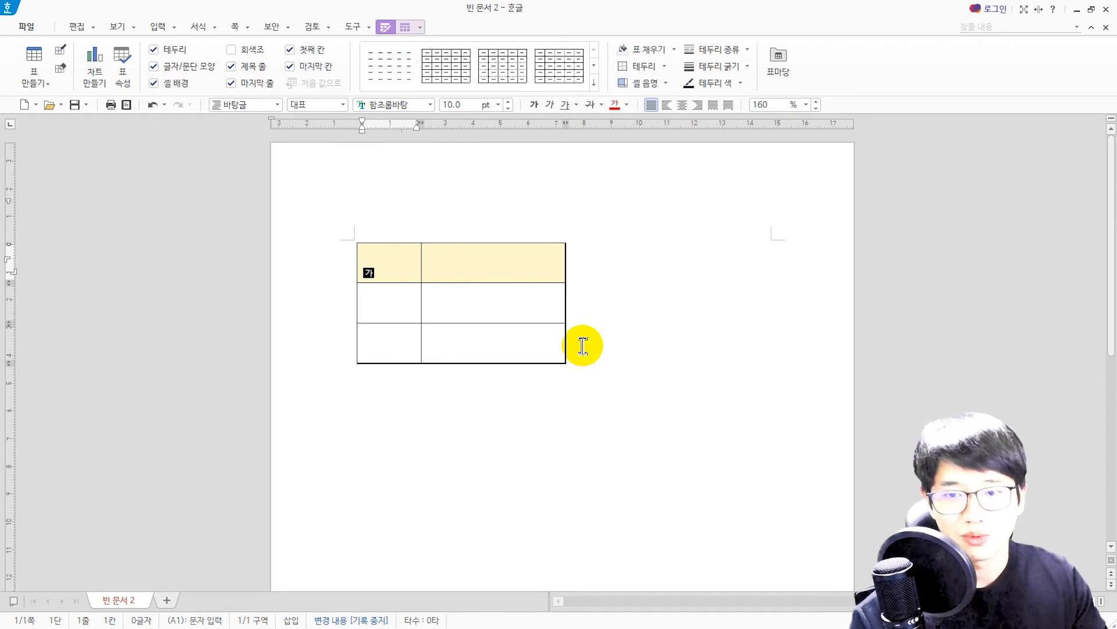
- Split each of the two first-row cells into 2 rows and 2 columns (셀 나누기)
key(F5)
key(F5)
key(Right)
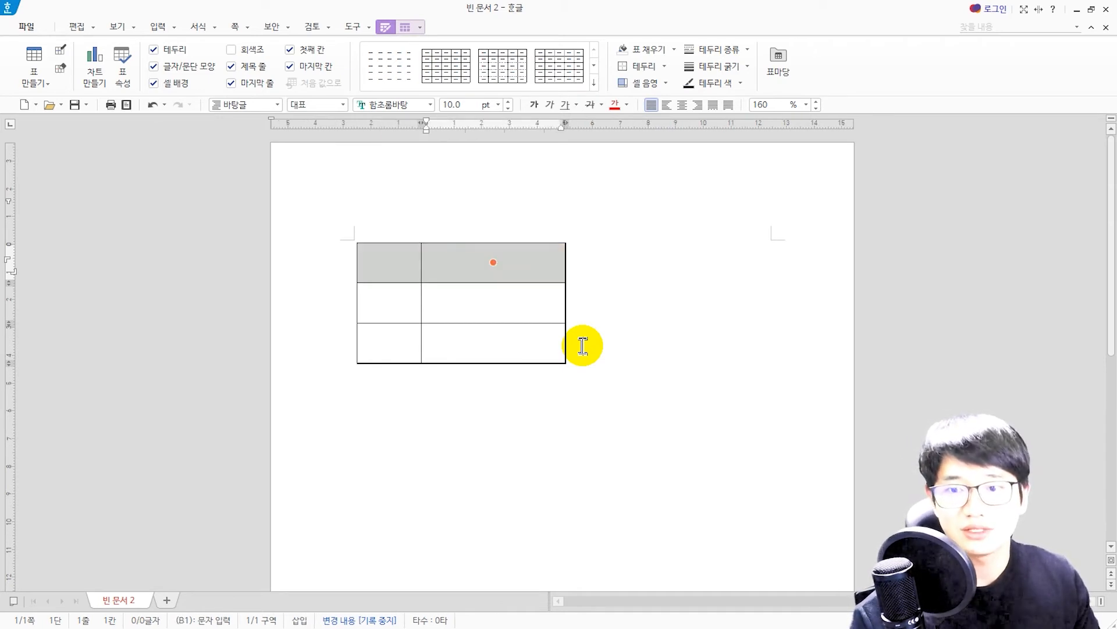
key(s)
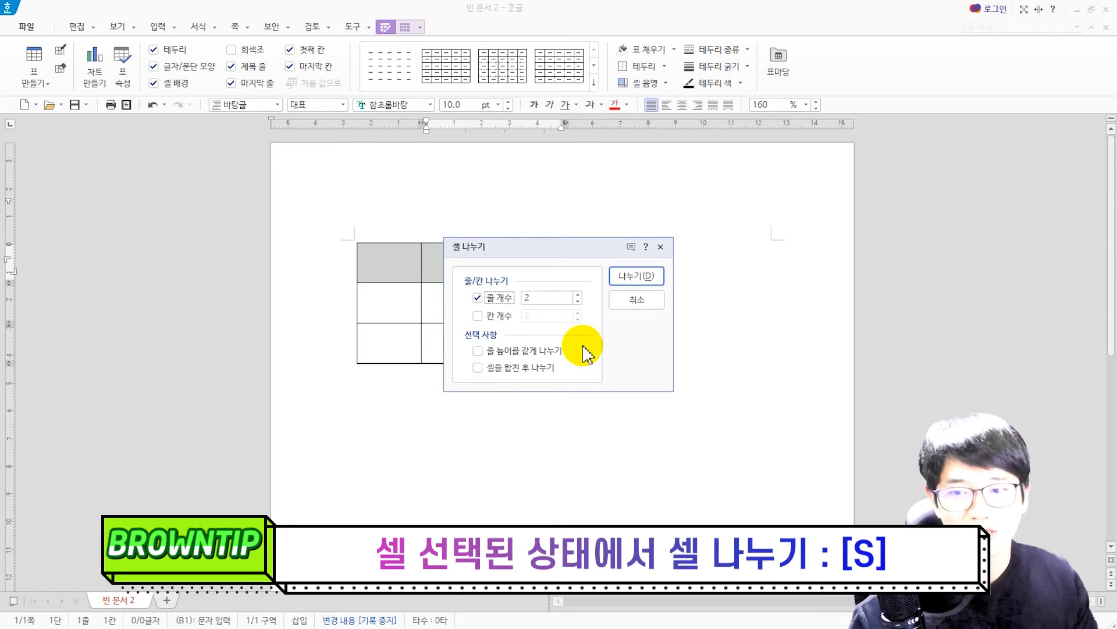
key(alt)
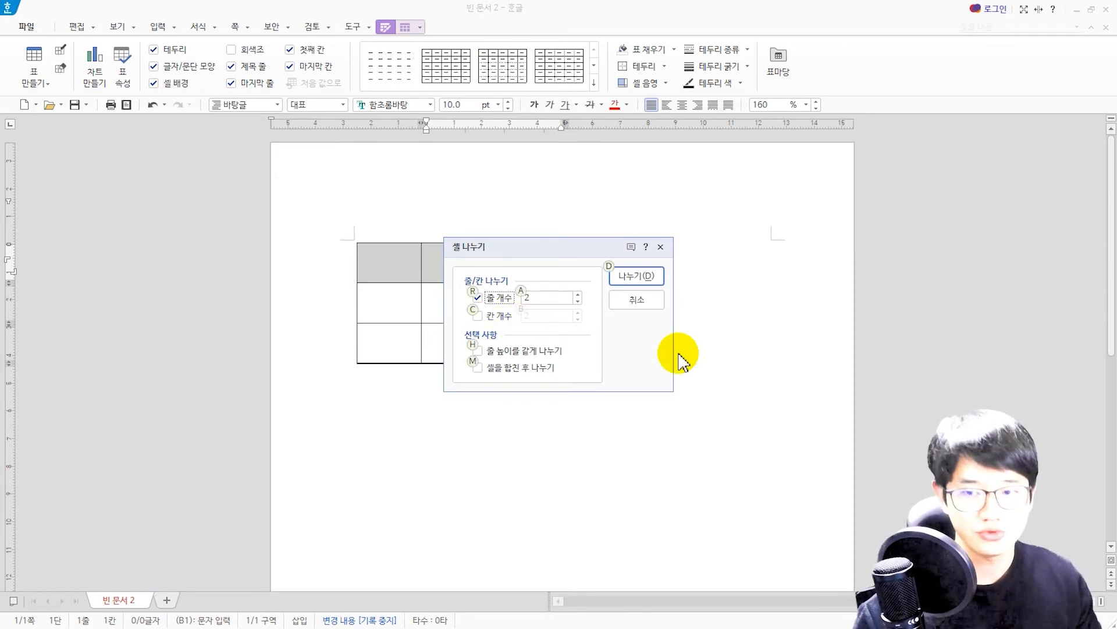
key(alt+c)
key(alt+d)
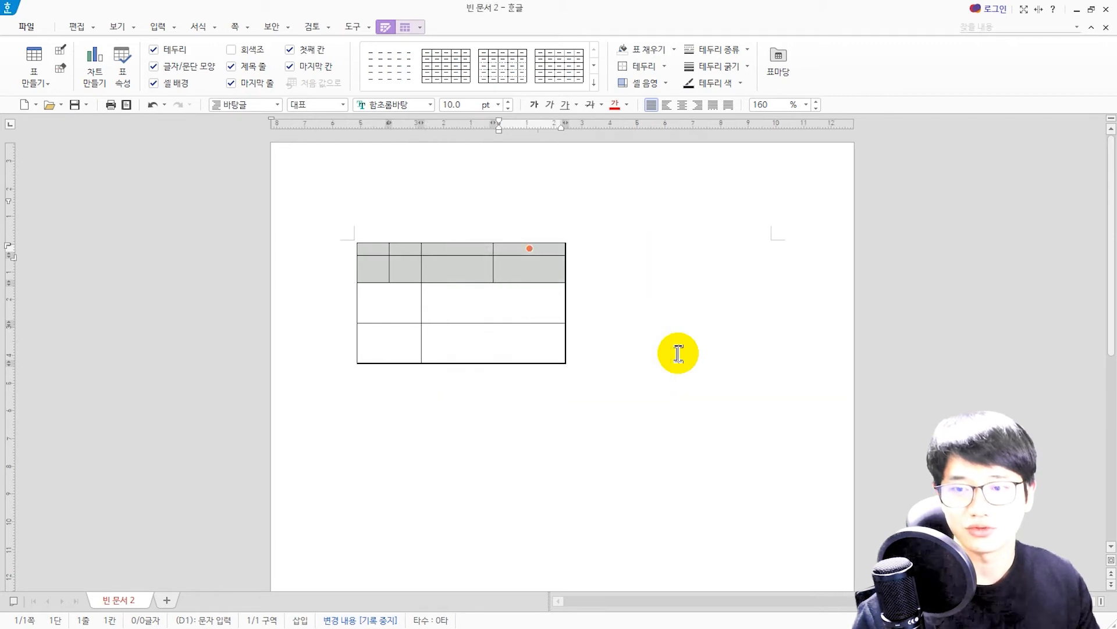
- Distribute the widths and heights of the split first-row cells evenly
key(Down)
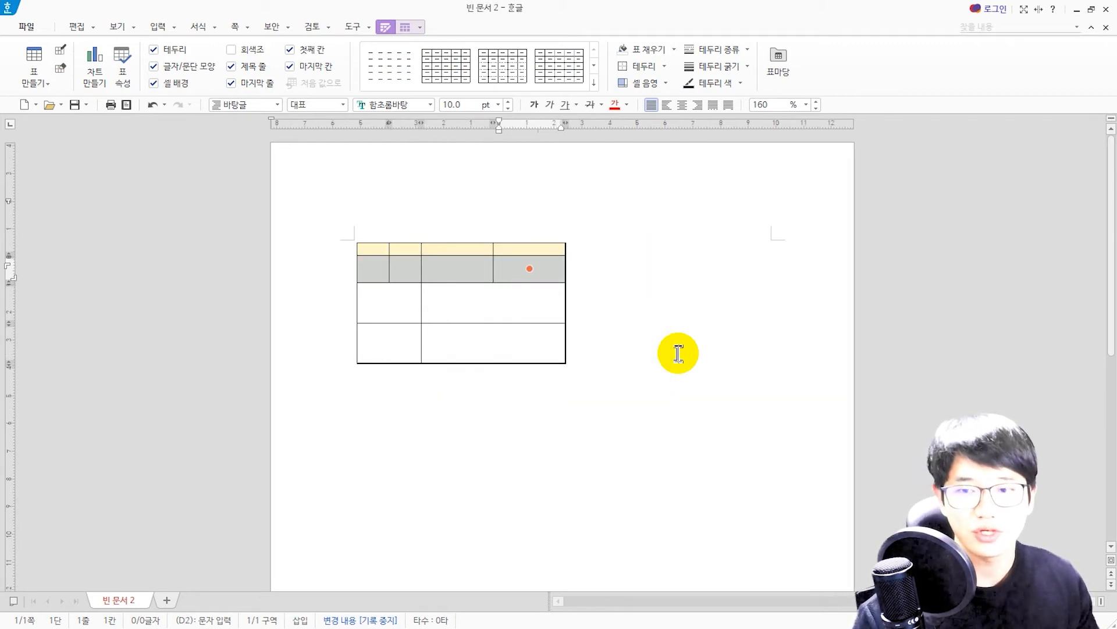
key(Up)
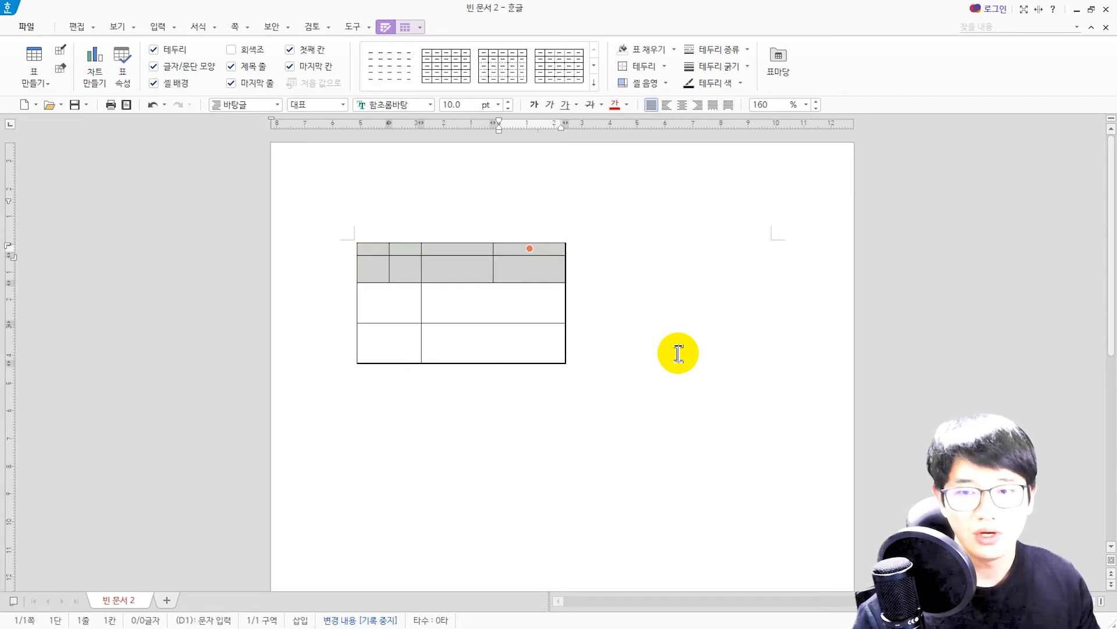
key(w)
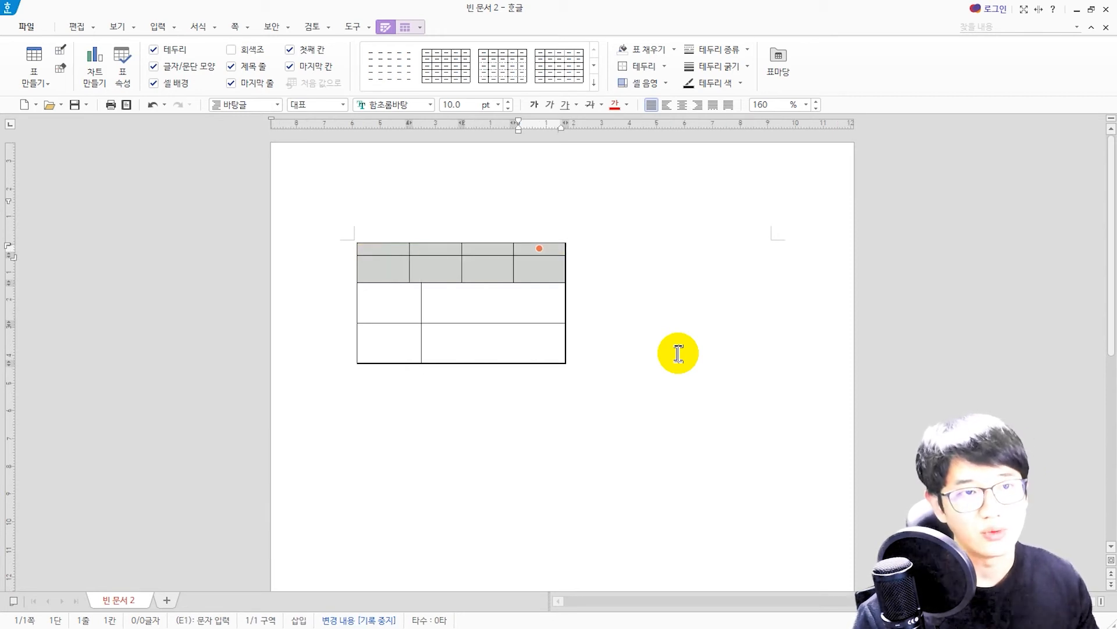
key(h)
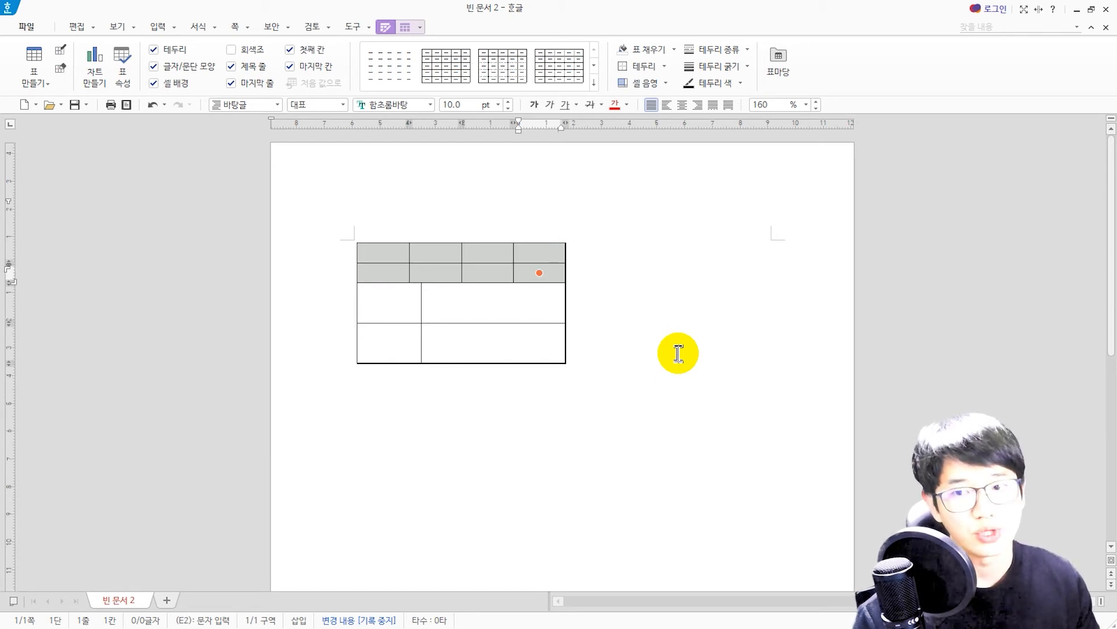
- Undo the last change and merge all the yellow cells at the head of the table into one cell
key(ctrl+z)
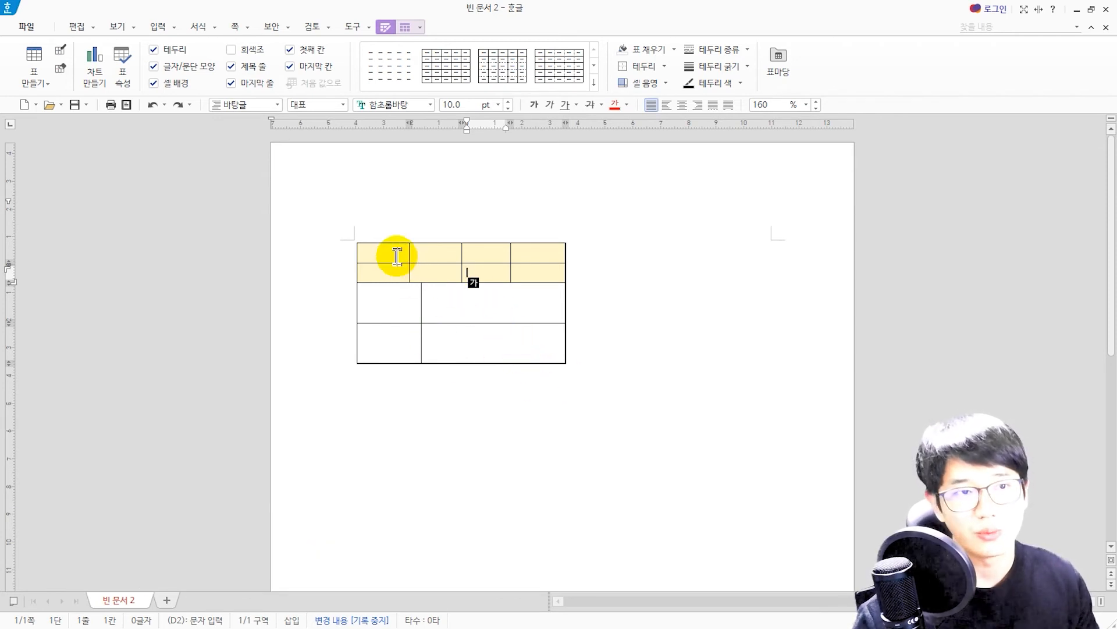
drag(396, 256, 574, 267)
key(m)
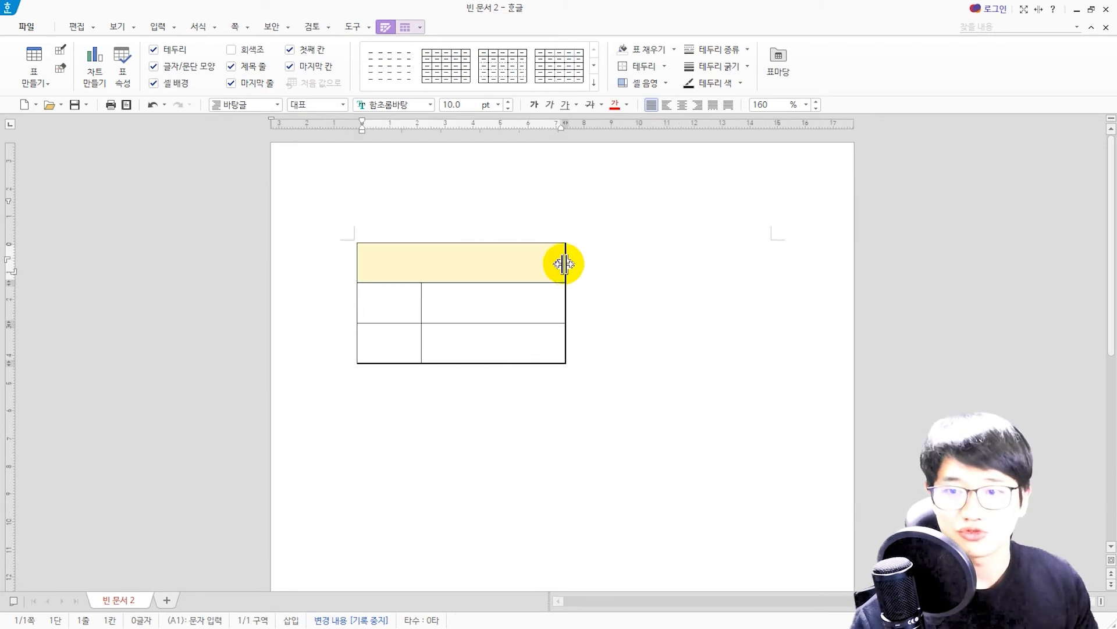
- Enter 관리책임관 in the merged header cell, and 정 and 부 in the two cells below it in the first column
click(522, 258)
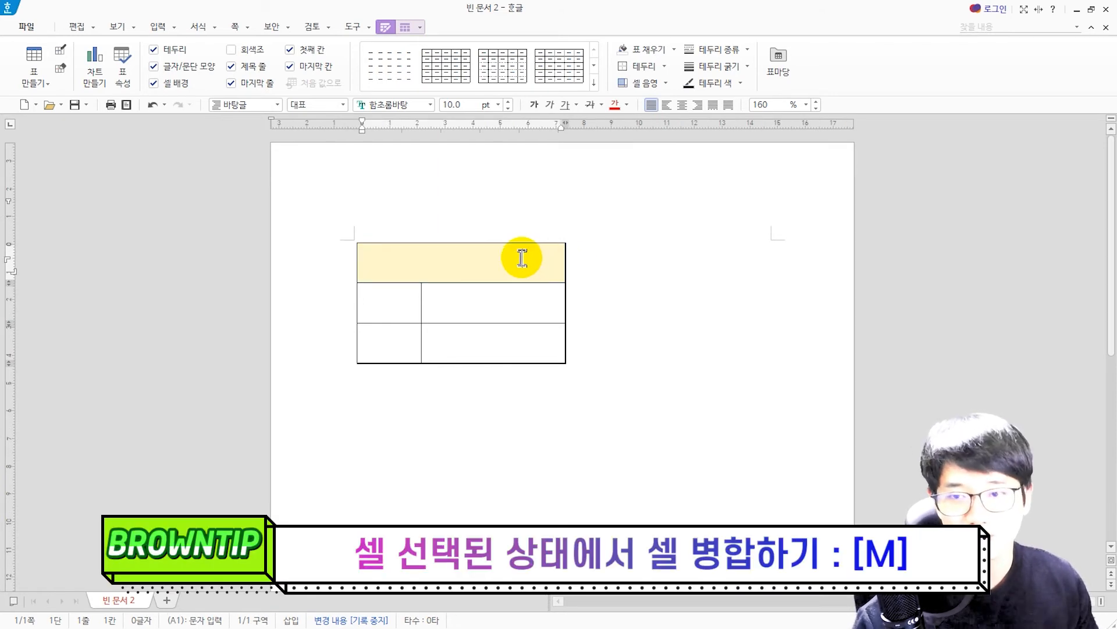
text(고)
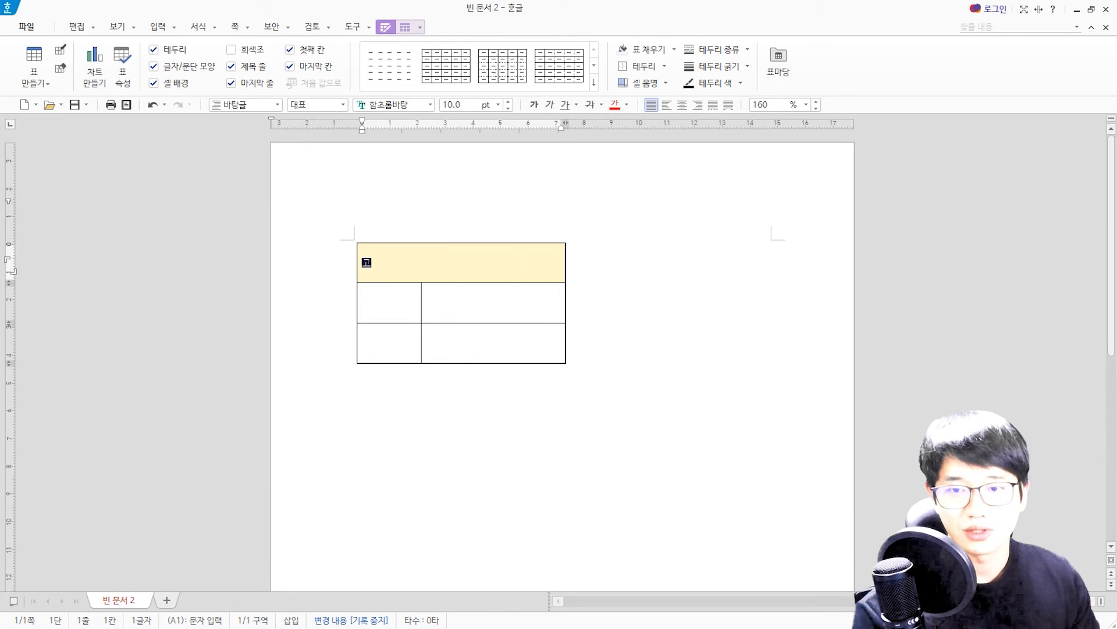
text(리책ㅇ)
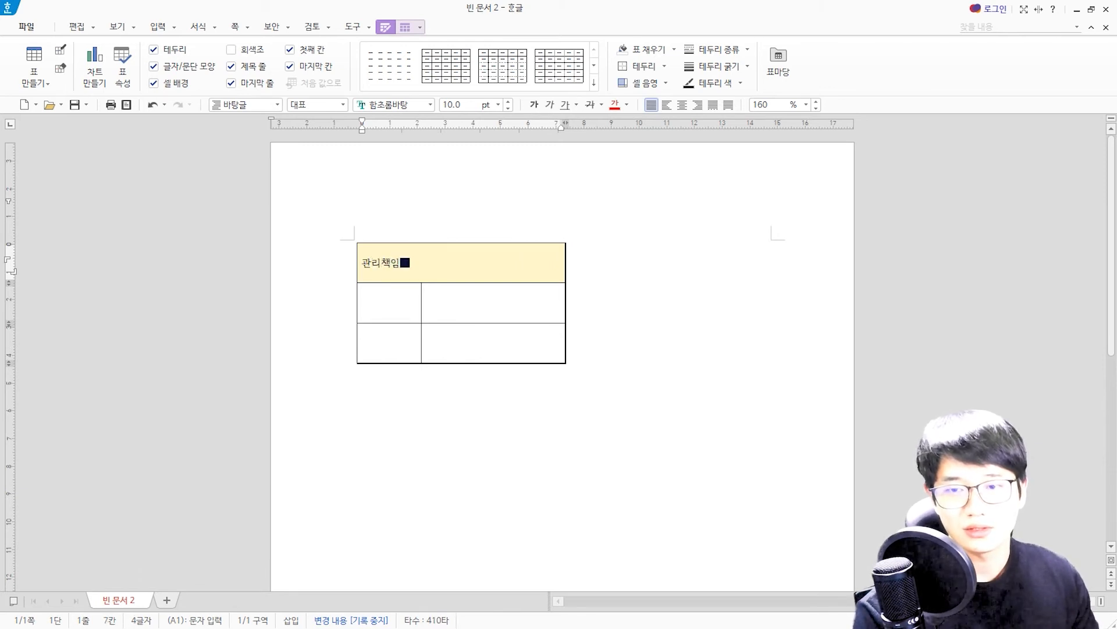
key(Down)
key(Down)
text(브)
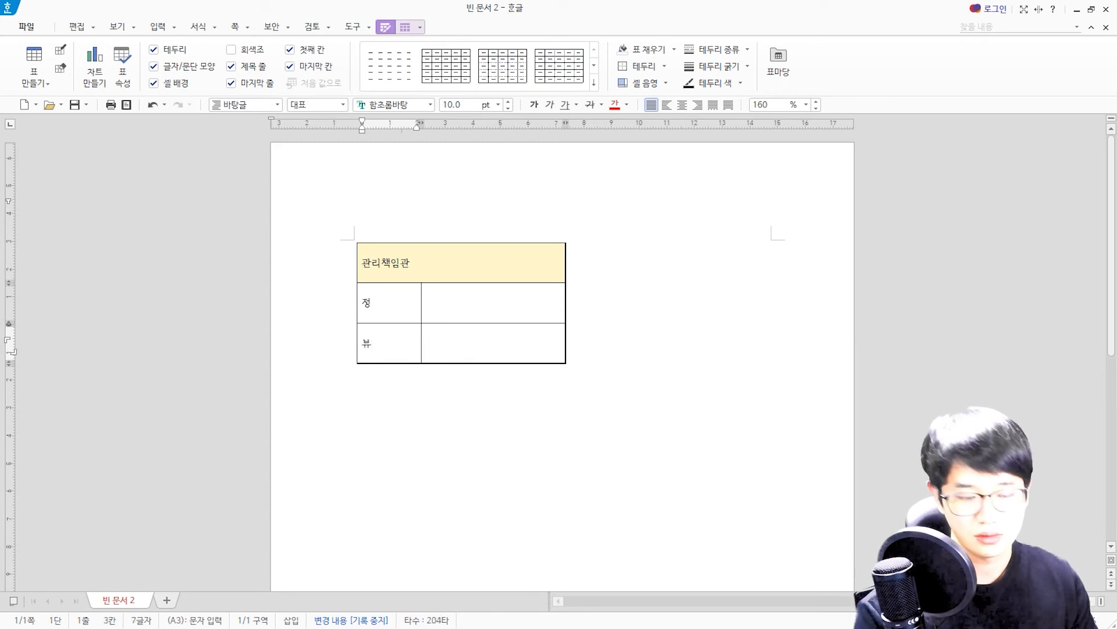
- Select all cells of the table and centre their text horizontally
key(F5)
key(F5)
key(F5)
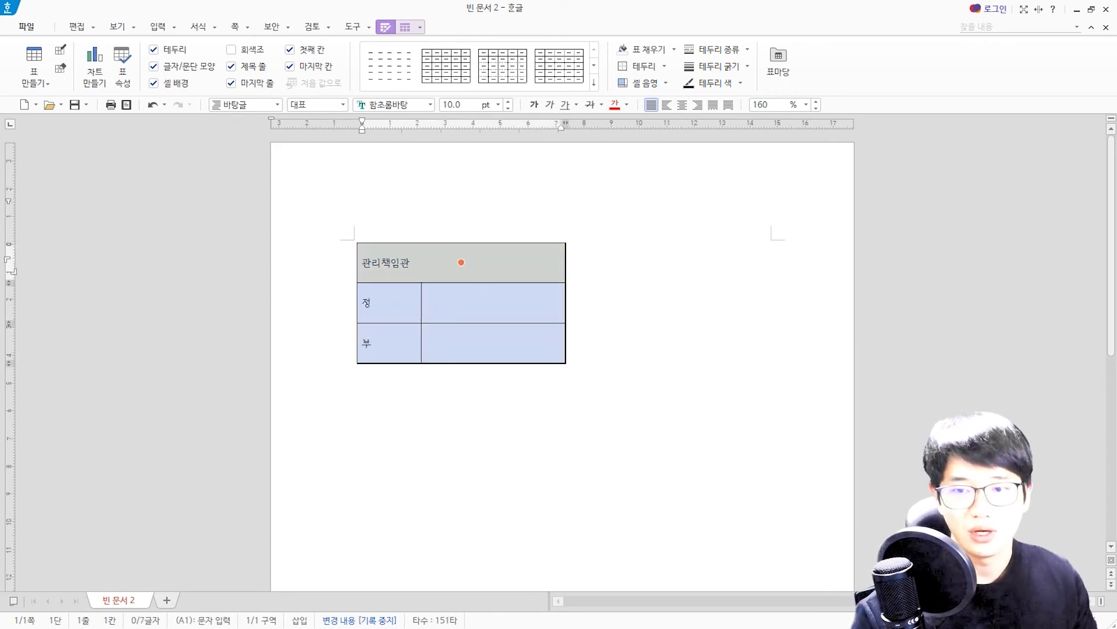
key(ctrl+shift+c)
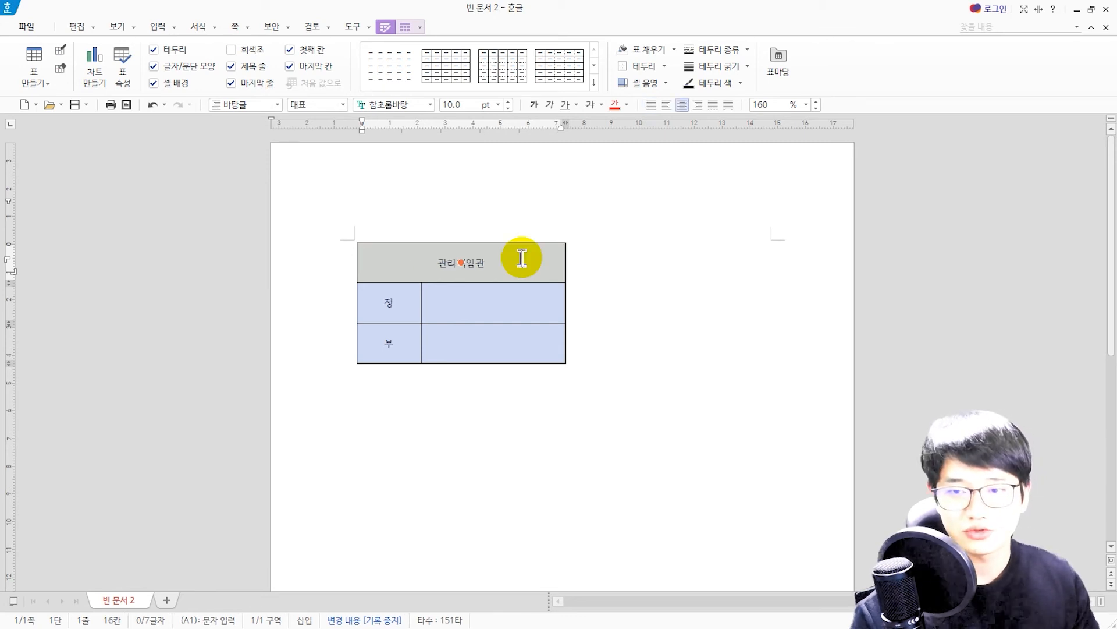
- Enlarge the text of all selected cells to 16 pt and make it bold
key(alt+shift+e)
key(alt+shift+e)
key(alt+shift+e)
key(alt+shift+e)
key(alt+shift+e)
key(alt+shift+e)
key(ctrl+b)
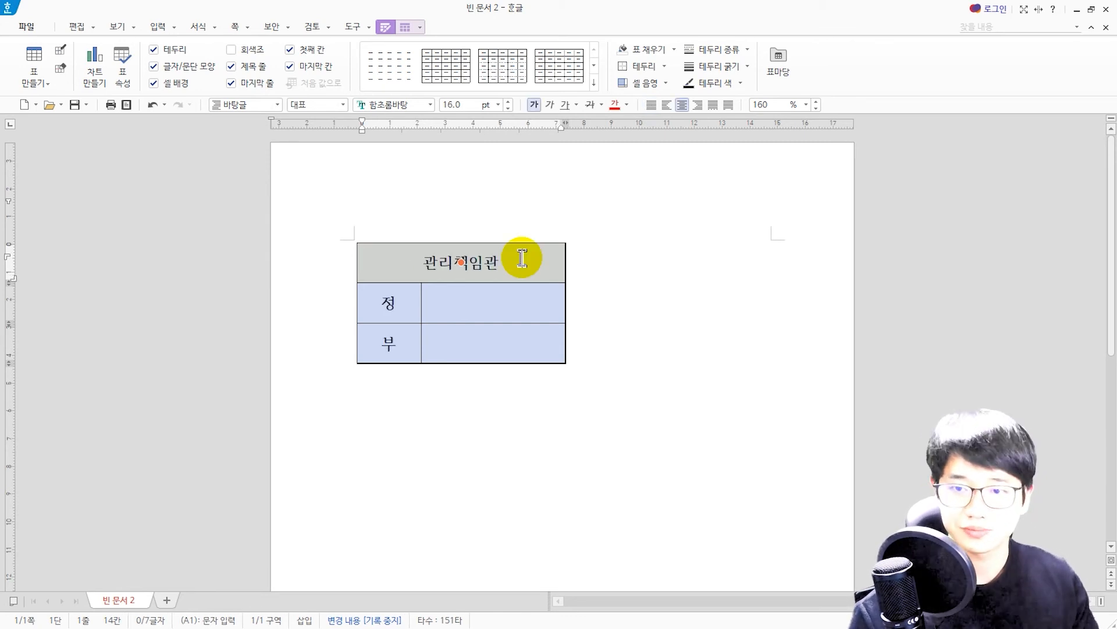
- Enter 급양담당관 beside 정 and 1・3종 계원 beside 부, and leave the table
key(Escape)
key(Down)
text(급양담당관)
key(Down)
text(1)
click(823, 137)
text(3종 계원)
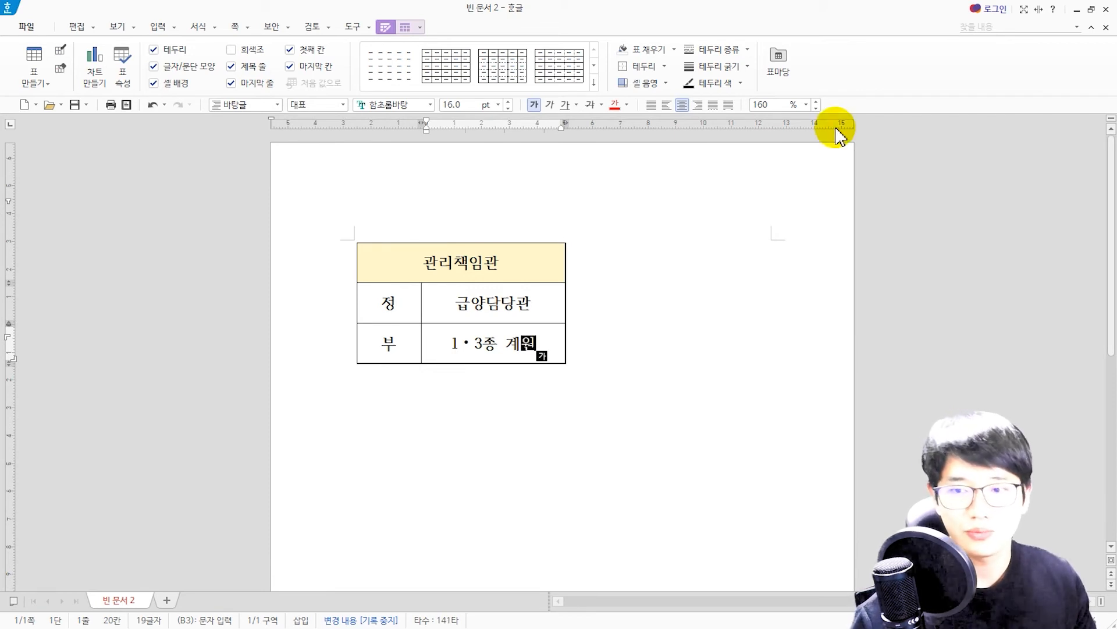
click(624, 334)
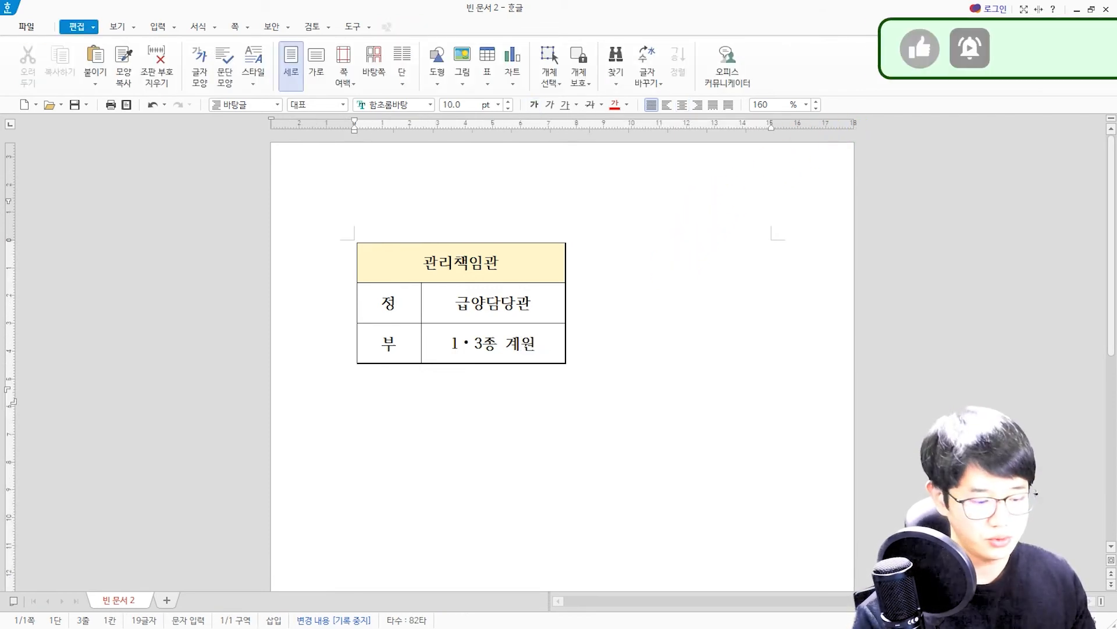
- Insert a table of three rows and two columns below the first table and narrow its first column
key(ctrl+n)
key(t)
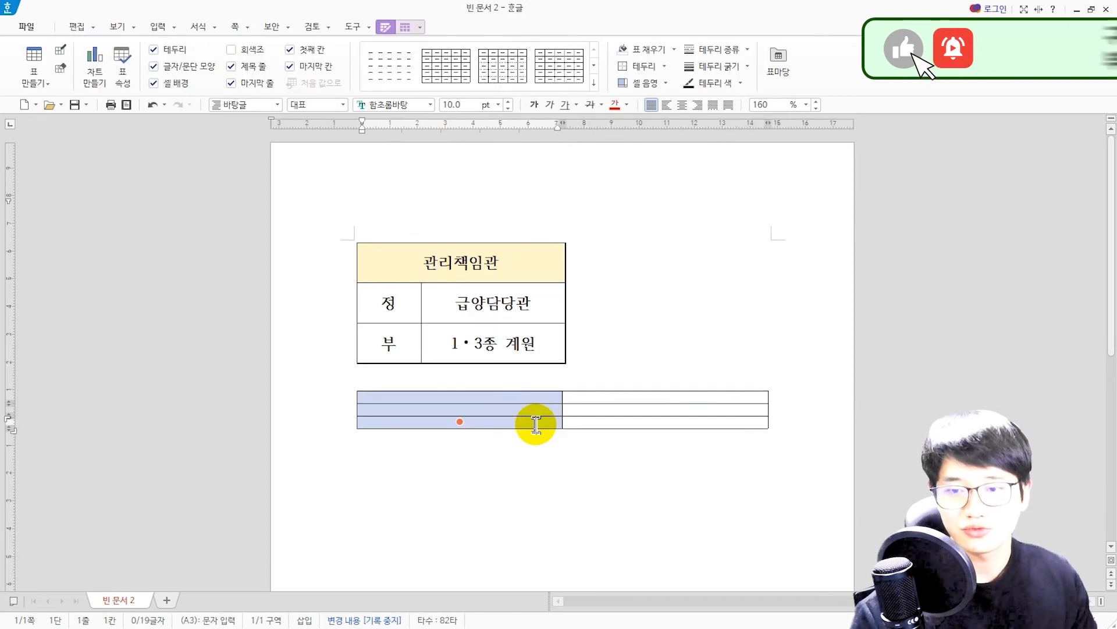
key(alt+Left)
key(alt+Left)
key(alt+Left)
key(alt+Left)
key(alt+Left)
key(alt+Left)
key(alt+Left)
key(alt+Left)
key(alt+Left)
key(alt+Left)
key(alt+Left)
key(alt+Left)
key(alt+Left)
key(alt+Left)
key(alt+Left)
key(alt+Left)
key(alt+Left)
- Split each cell of the new table into 4 columns, and make the resulting cells equally wide and much taller
key(Right)
key(s)
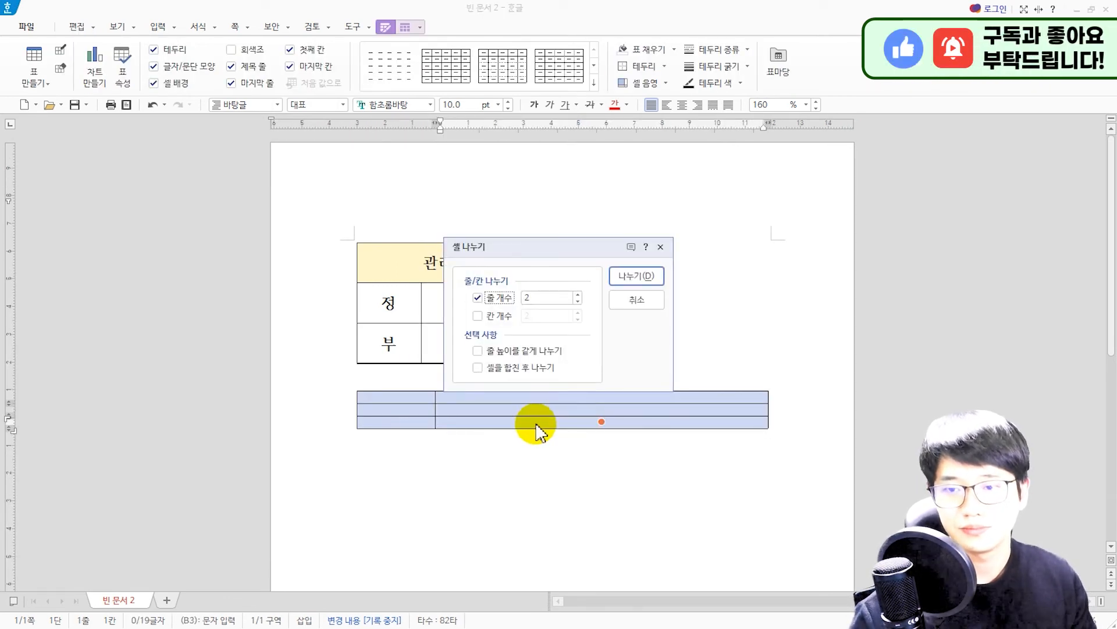
key(alt+r)
key(alt+c)
text(4)
key(Return)
key(w)
key(ctrl+Down)
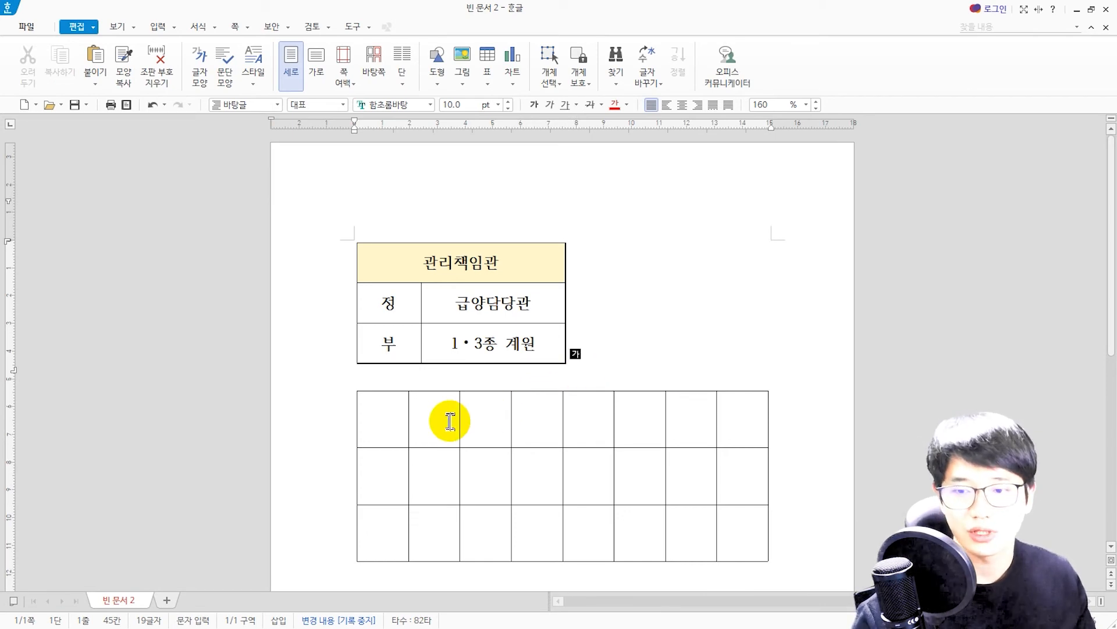
- Select the second, fourth, sixth and eighth columns together and narrow them to less than half the width of the others
drag(449, 420, 434, 529)
drag(539, 406, 536, 532)
drag(628, 424, 637, 530)
drag(753, 417, 753, 523)
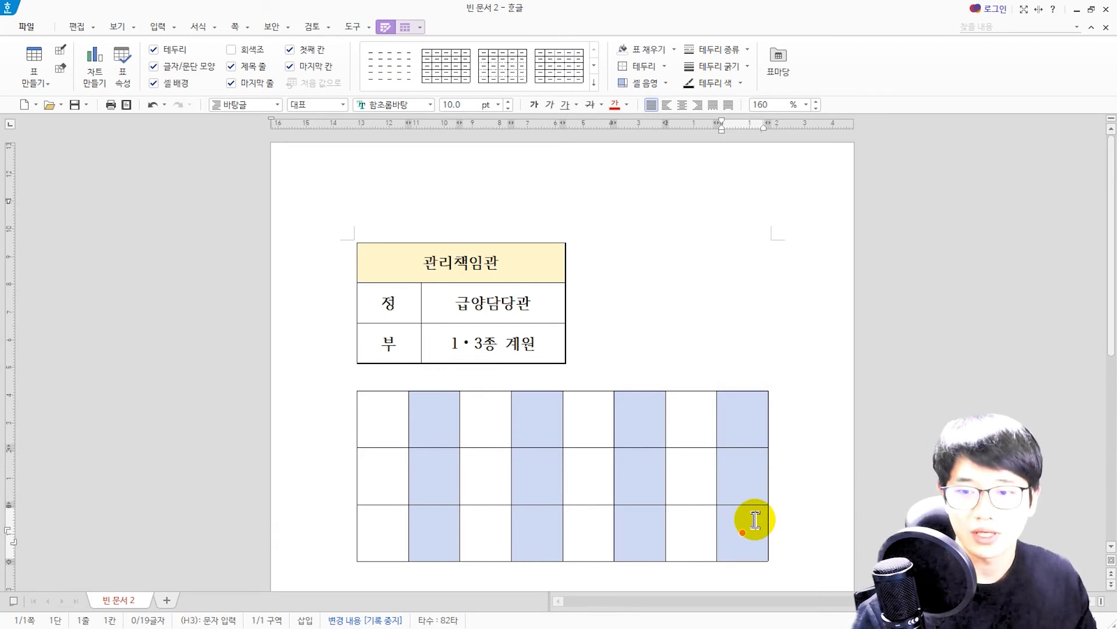
key(ctrl+Left)
key(ctrl+Left)
key(ctrl+Left)
key(ctrl+Left)
key(ctrl+Left)
key(ctrl+Left)
key(ctrl+Left)
key(ctrl+Left)
key(ctrl+Left)
key(ctrl+Left)
key(ctrl+Left)
key(ctrl+Left)
key(ctrl+Left)
key(ctrl+Left)
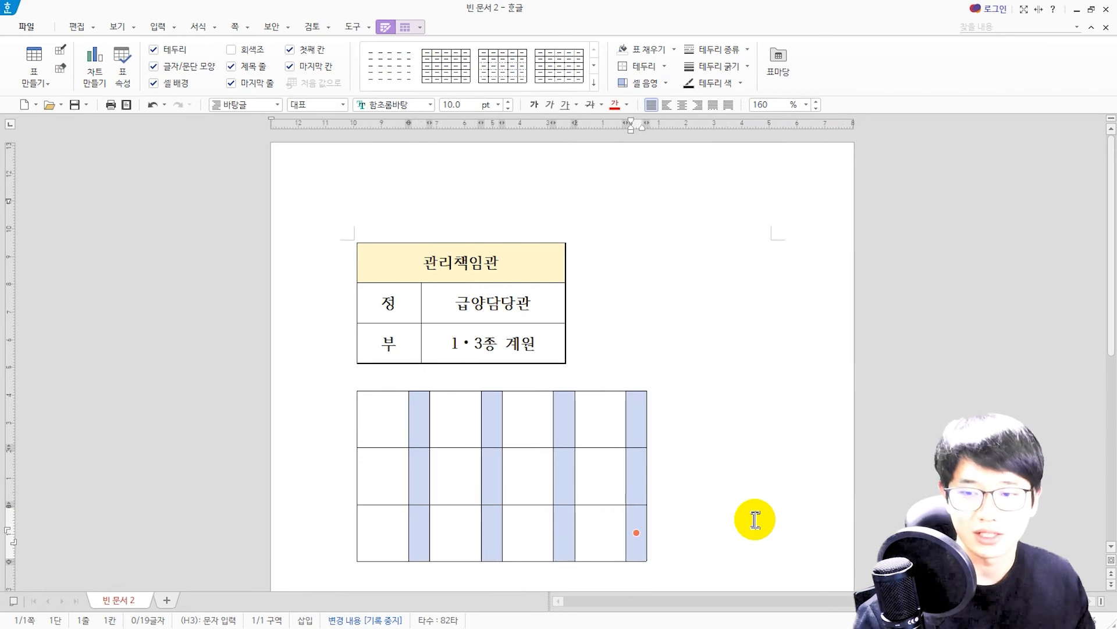
key(ctrl+Right)
click(741, 475)
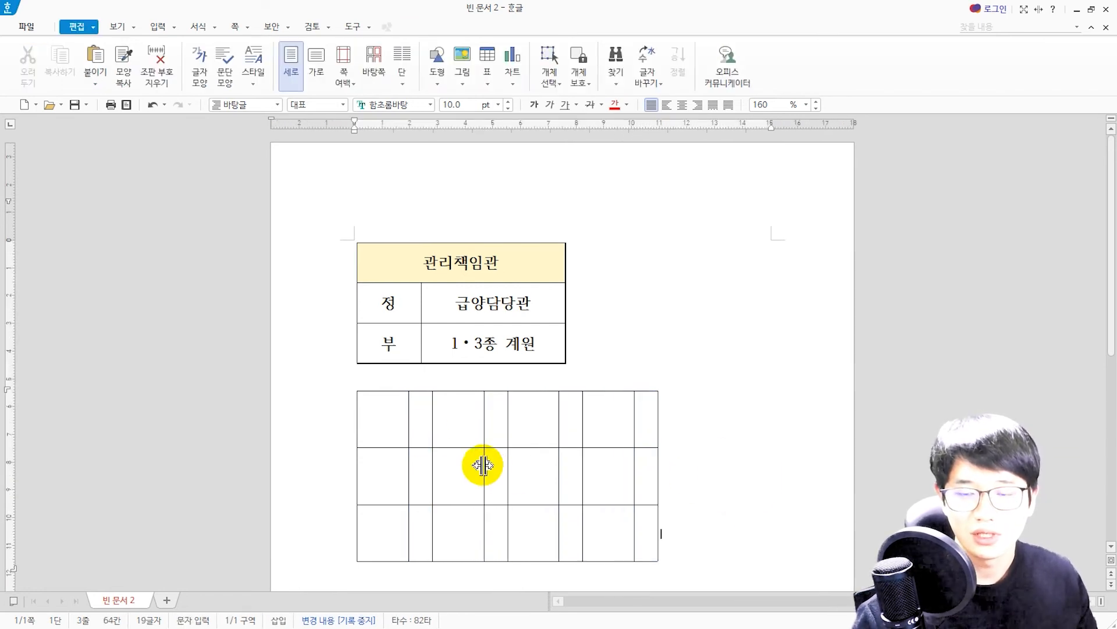
- Reselect the four narrow columns as separate ranges and widen them together
drag(422, 419, 422, 531)
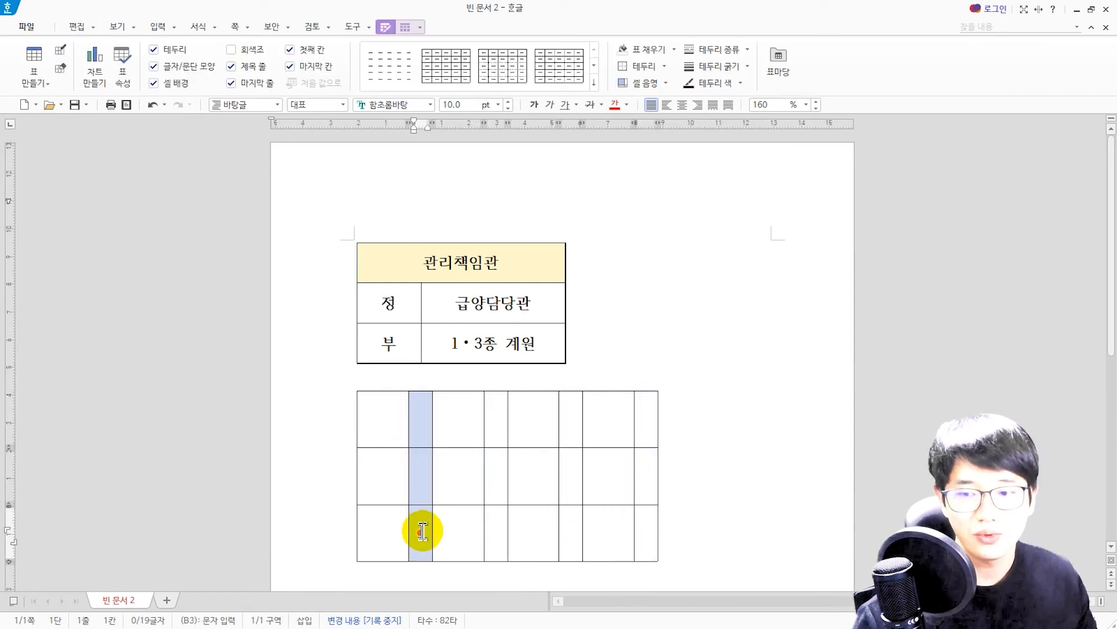
ctrl+drag(505, 425, 494, 532)
ctrl+drag(574, 429, 567, 533)
ctrl+drag(643, 424, 645, 512)
key(ctrl+Right)
key(ctrl+Right)
key(ctrl+Right)
key(ctrl+Right)
key(ctrl+Right)
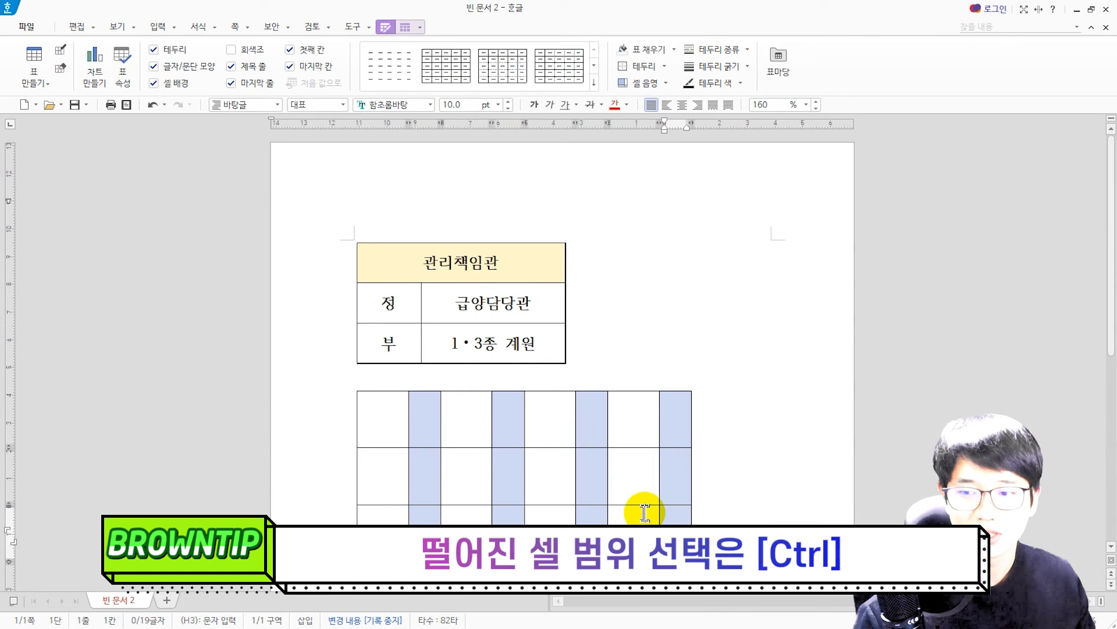
- Narrow the four selected alternate columns into thin gap columns
key(ctrl+Left)
key(ctrl+Left)
key(ctrl+Left)
key(ctrl+Left)
key(ctrl+Left)
key(ctrl+Left)
key(ctrl+Left)
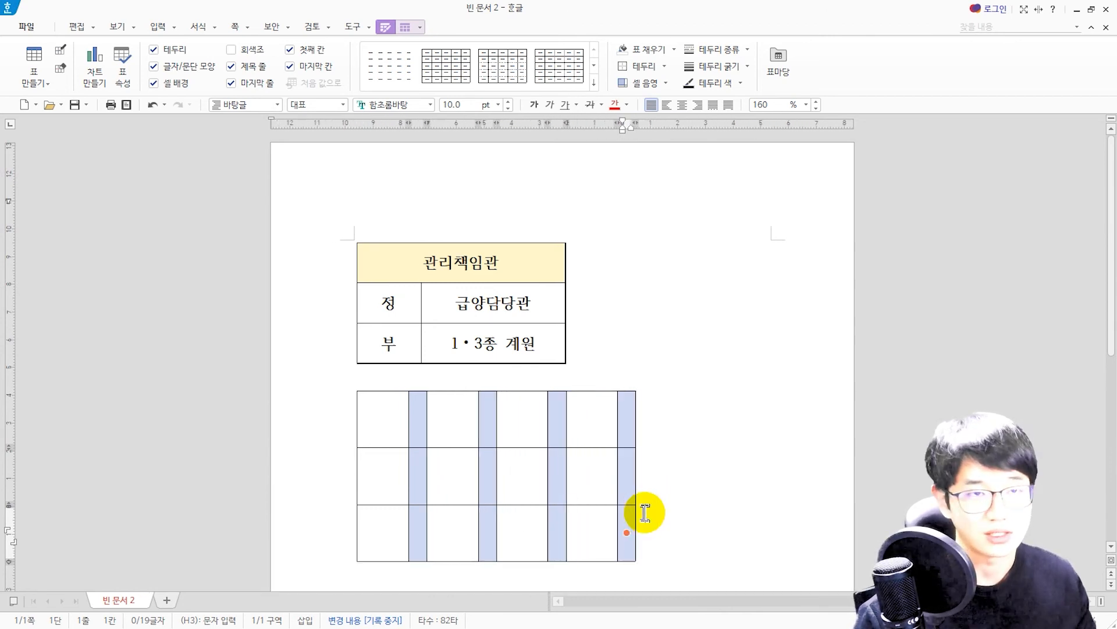
- Select the first, third, fifth and seventh columns together, widen them, and clear the selection
click(392, 429)
drag(407, 503, 379, 527)
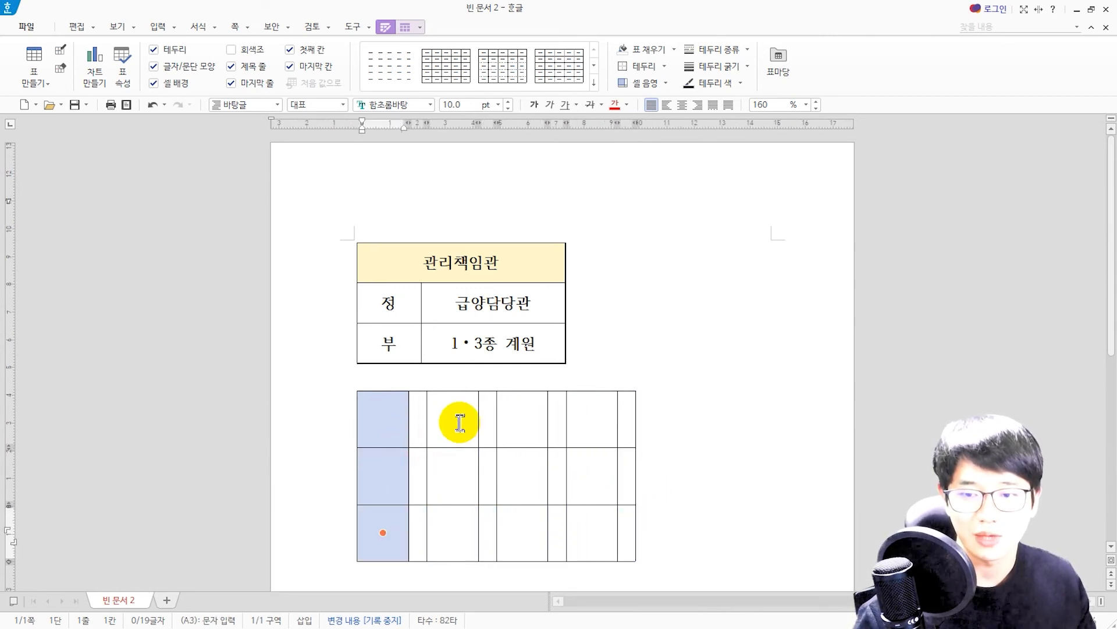
ctrl+drag(456, 419, 449, 526)
ctrl+drag(519, 412, 526, 532)
ctrl+drag(595, 425, 590, 528)
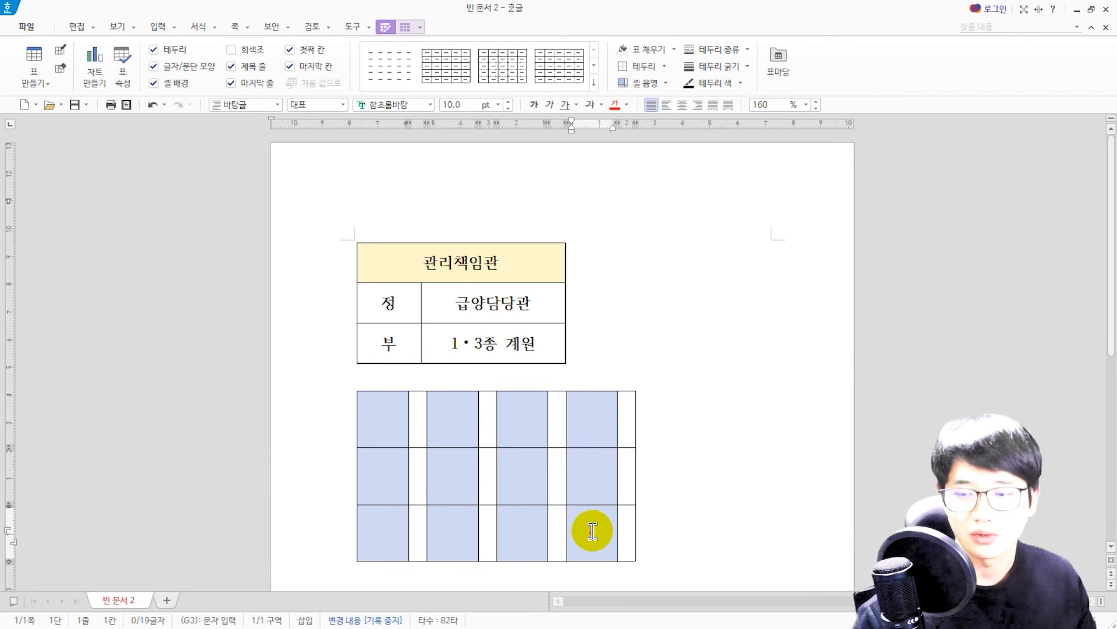
key(ctrl+Right)
key(ctrl+Right)
key(ctrl+Right)
key(ctrl+Right)
key(ctrl+Right)
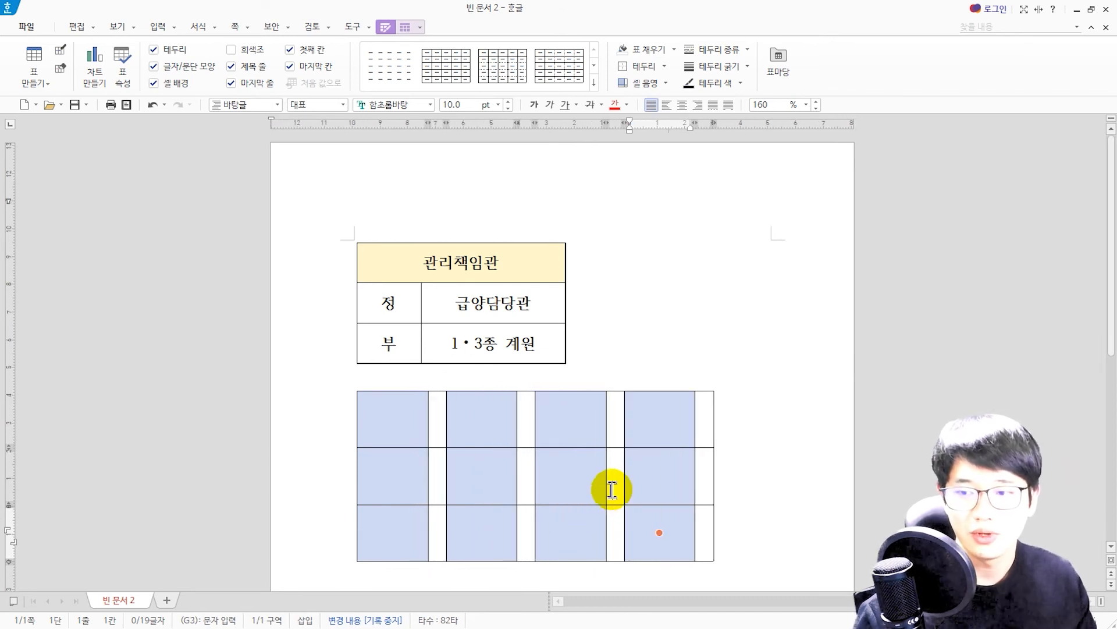
click(736, 396)
- Select all cells of the first and third rows together, make both rows slightly taller, and leave the table
drag(414, 431, 693, 426)
ctrl+drag(381, 550, 706, 539)
key(ctrl+Down)
key(ctrl+Down)
key(ctrl+Down)
key(ctrl+Down)
key(ctrl+Down)
key(ctrl+Down)
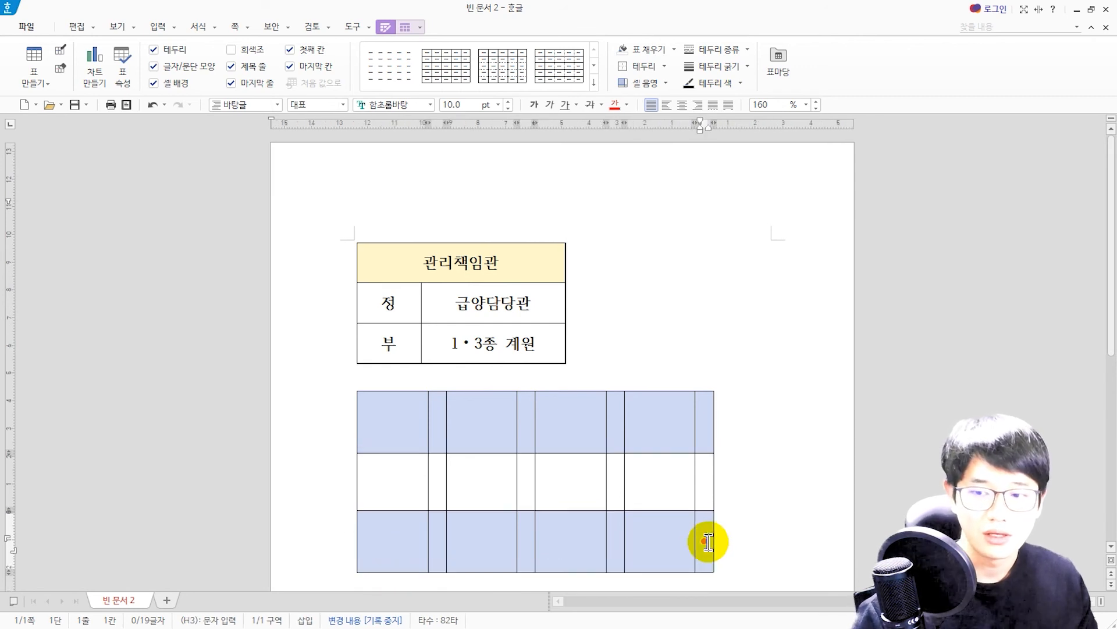
click(761, 292)
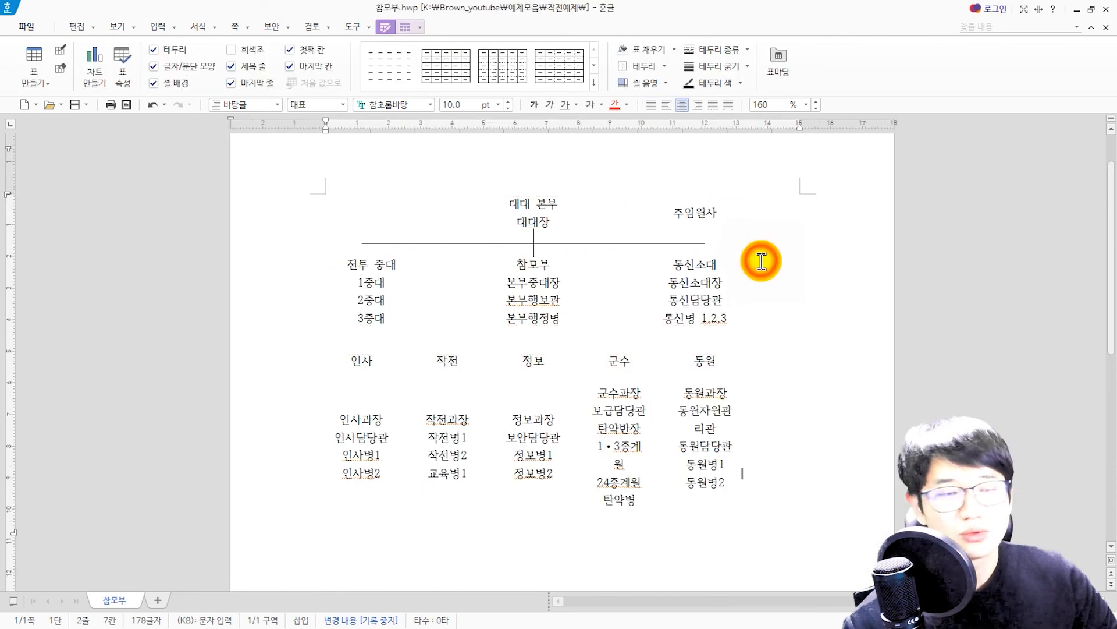
- In the 참모부 document, use the Draw Table tool to draw a horizontal line above the headings from 인사 to 동원
click(411, 346)
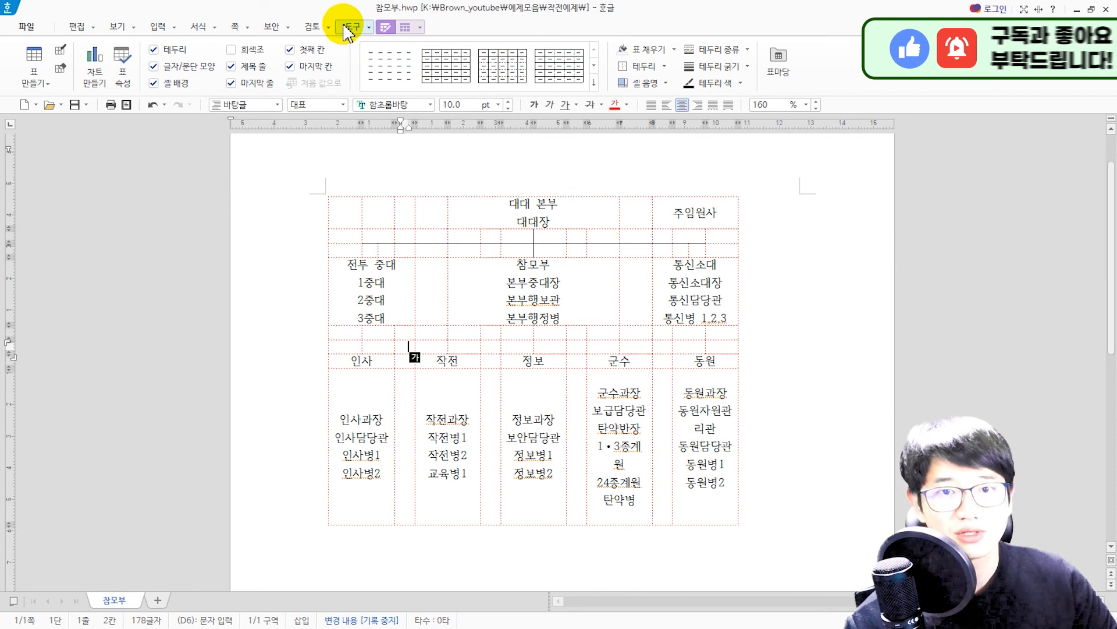
click(63, 59)
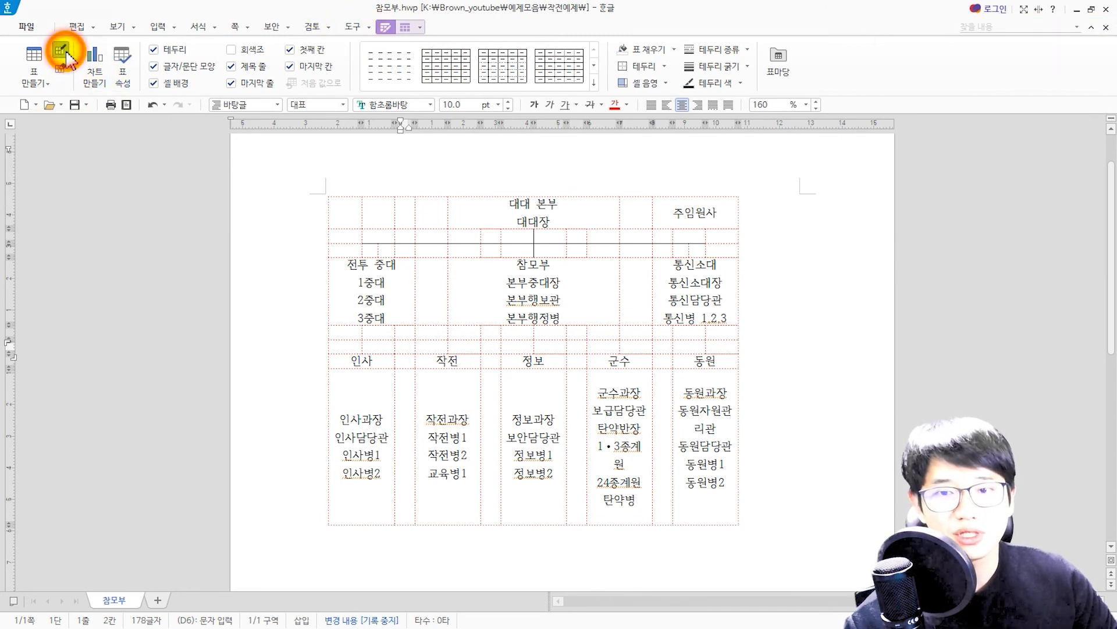
drag(356, 340, 706, 339)
key(ctrl+z)
drag(384, 341, 702, 341)
- Draw a vertical connector from the 참모부 block down to 정보, and short ones from the horizontal line to 작전, 인사, 군수 and 동원
drag(534, 326, 534, 352)
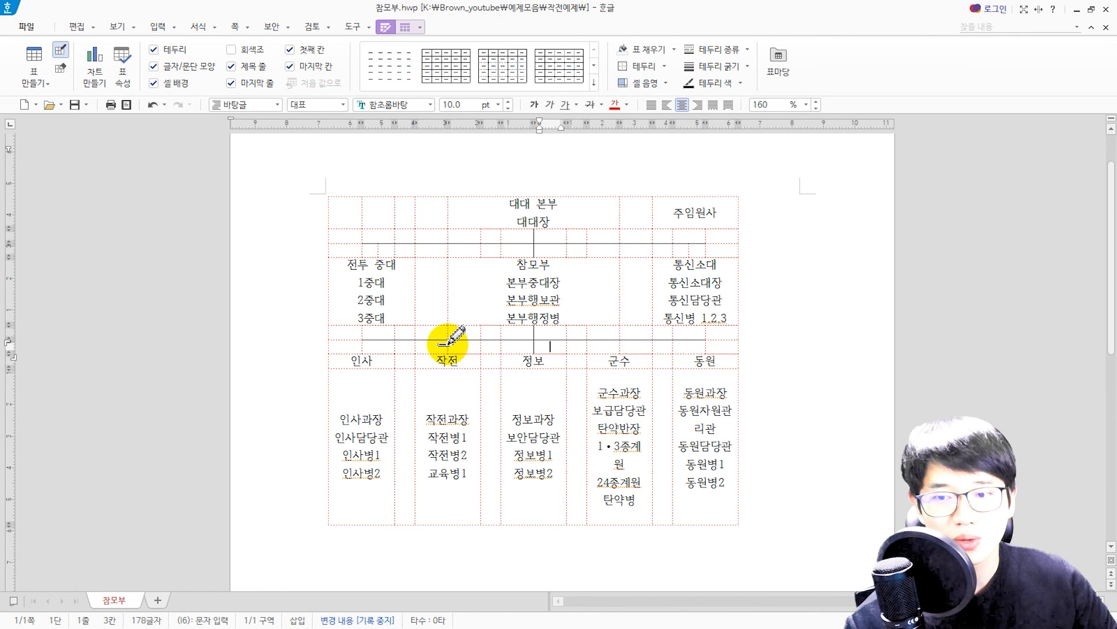
drag(448, 348, 447, 353)
drag(362, 340, 362, 354)
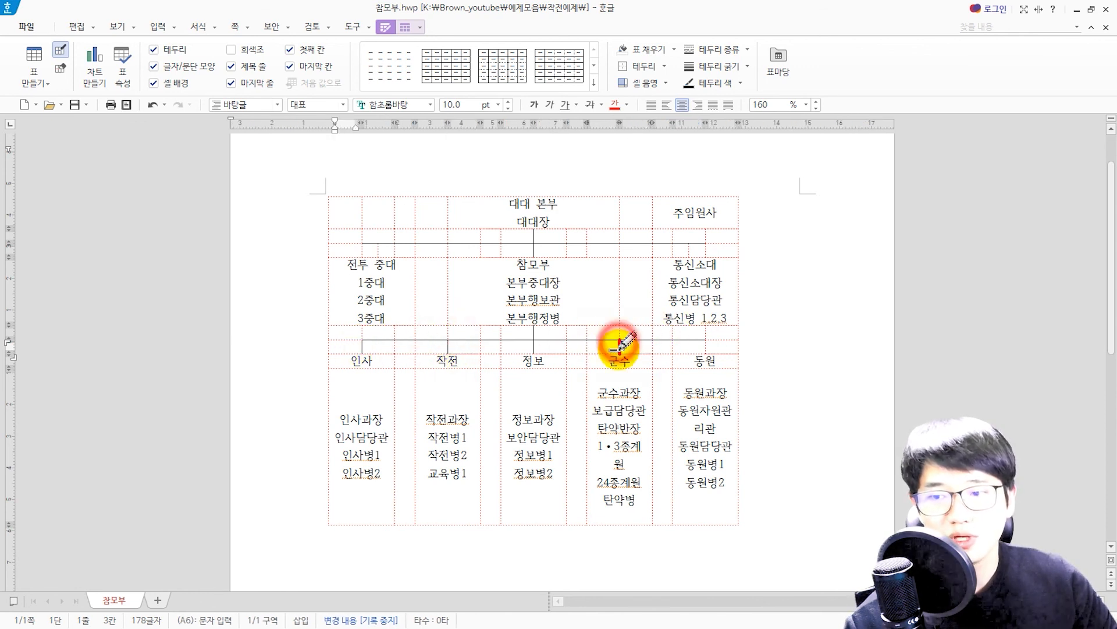
drag(620, 343, 619, 352)
drag(706, 339, 707, 352)
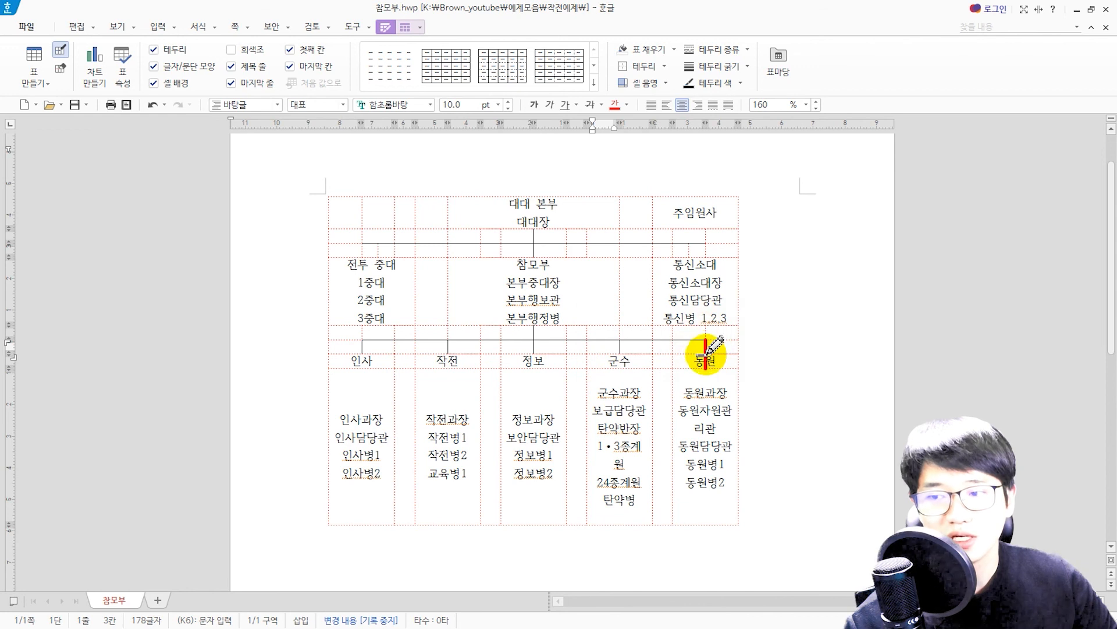